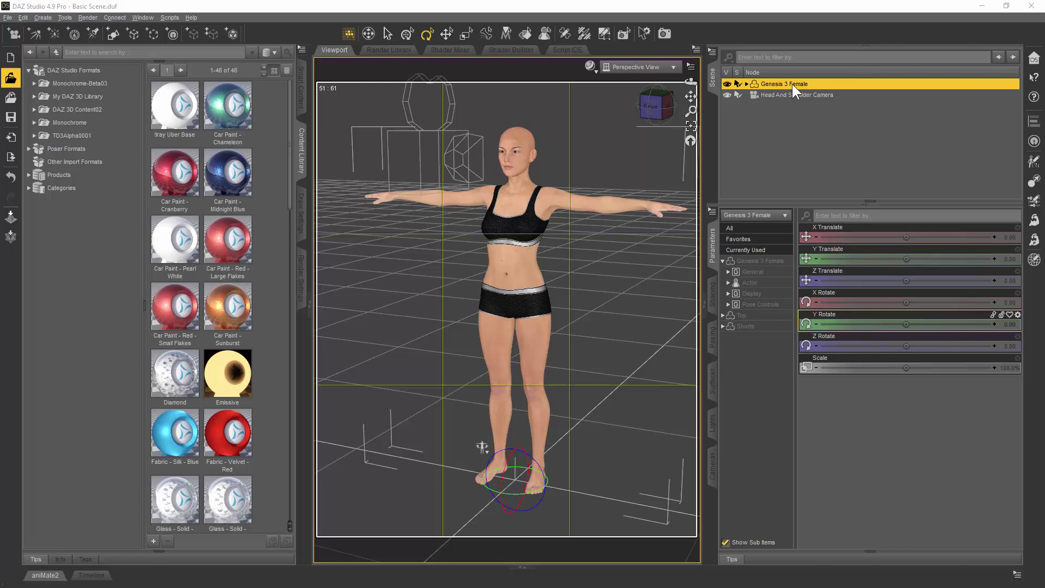
Step: Apply the !Iray Uber Base preset from Shader Presets > Iray > DAZ Uber to Genesis 3 Female's surfaces
{"action": "left_click", "coordinate": [713, 396]}
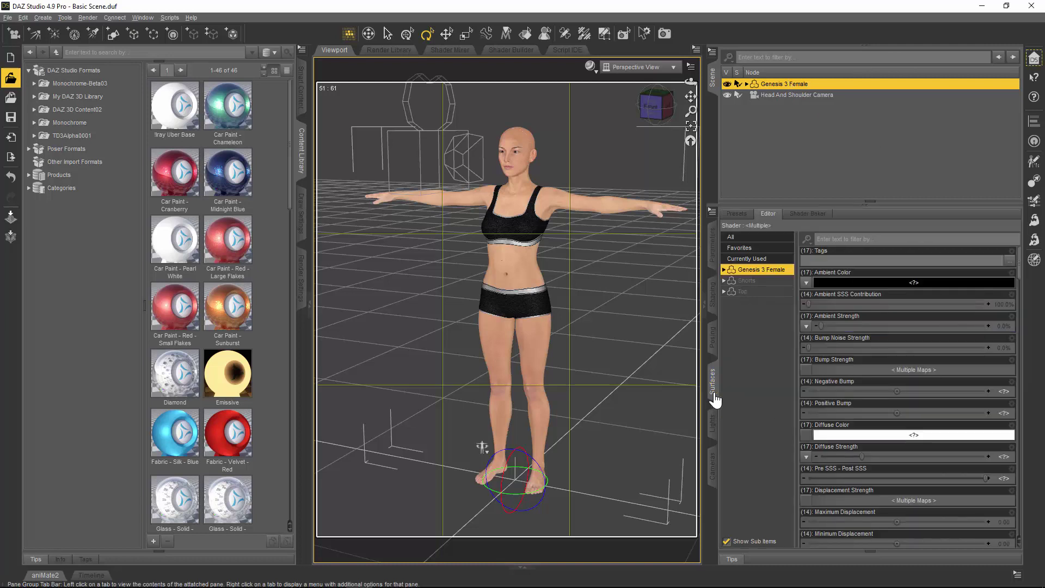
{"action": "left_click", "coordinate": [781, 275]}
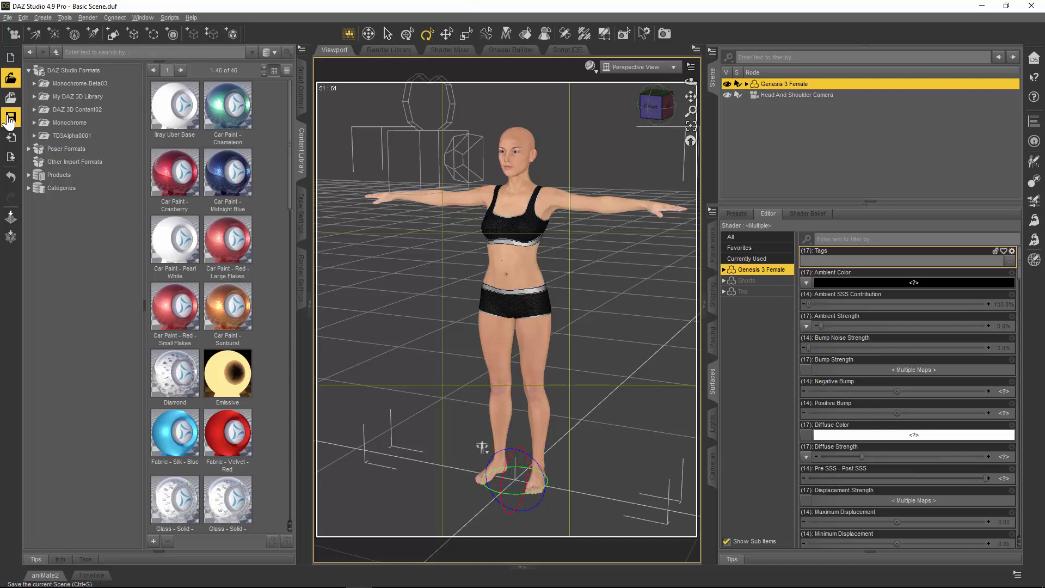
{"action": "left_click", "coordinate": [34, 97]}
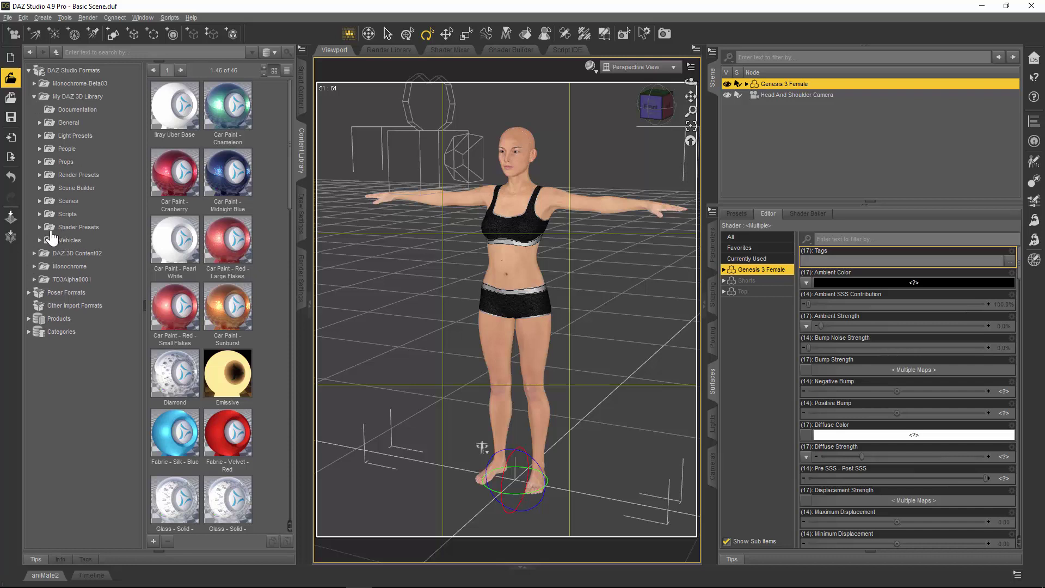
{"action": "left_click", "coordinate": [40, 228]}
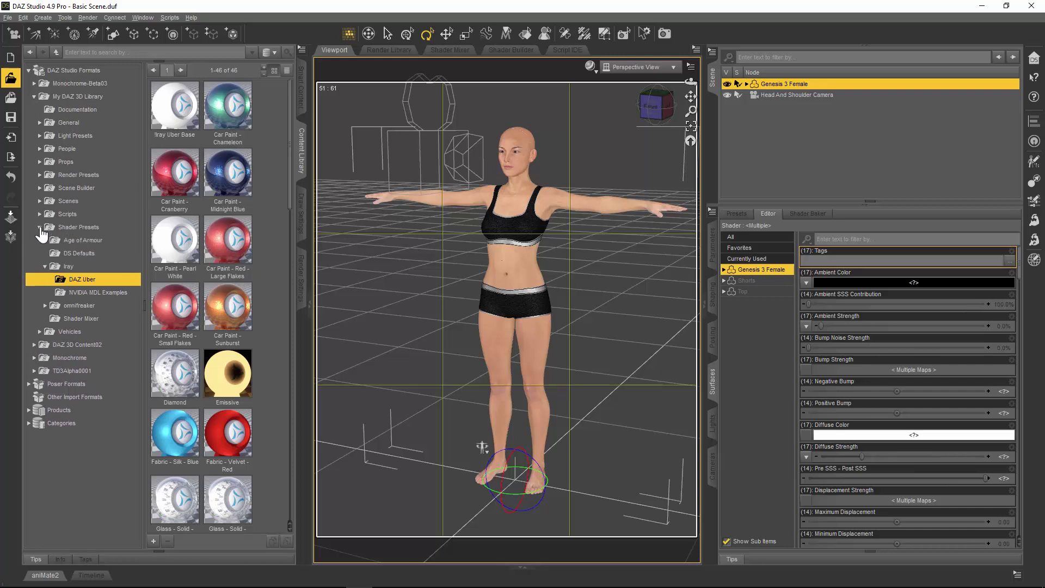
{"action": "left_click", "coordinate": [178, 112]}
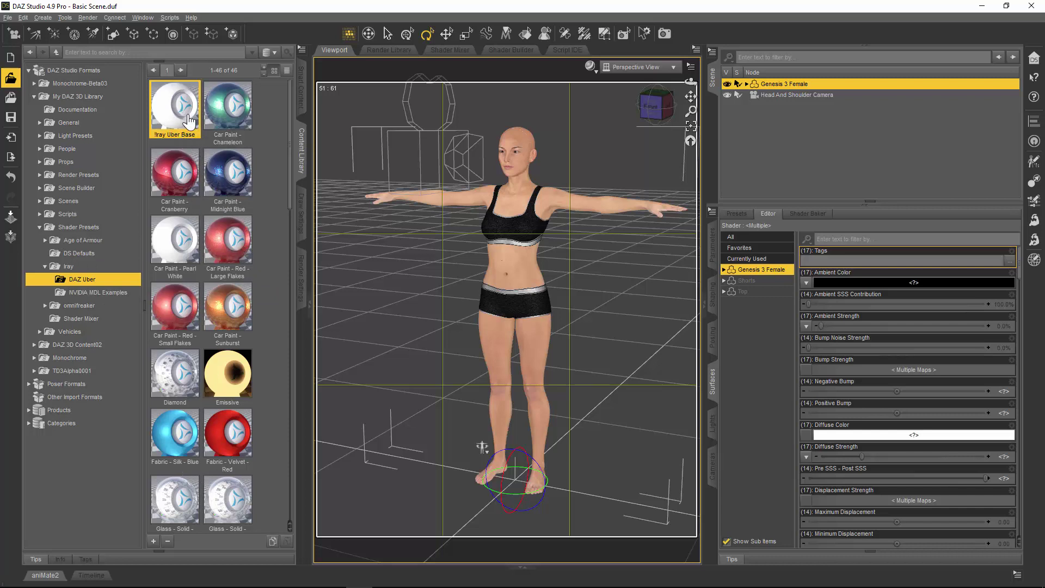
{"action": "mouse_move", "coordinate": [189, 121]}
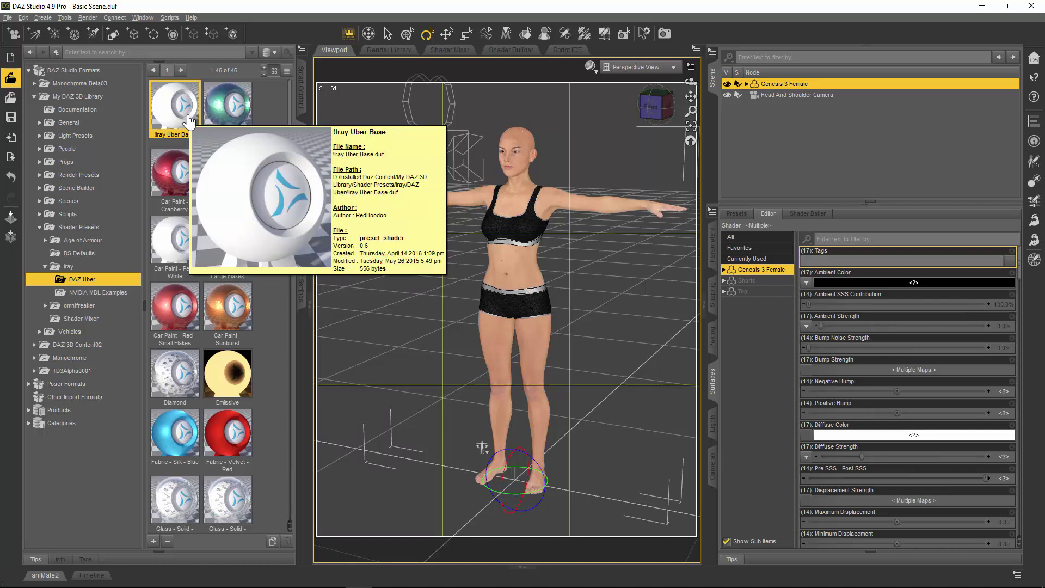
{"action": "double_click", "coordinate": [188, 119]}
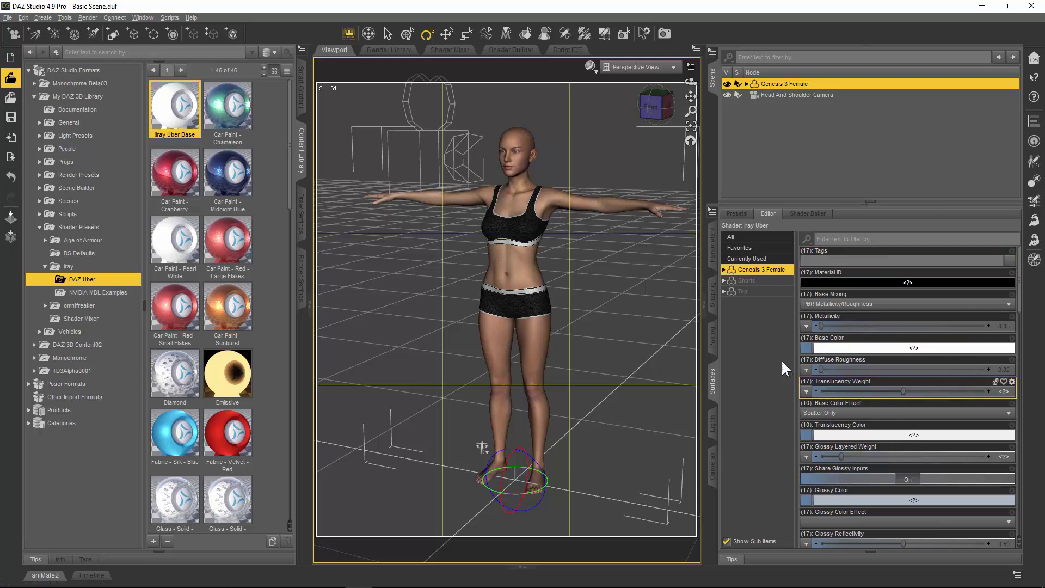
Step: Dial the Eyes Cornea Bulge morph under Shaping > Eyes to 100%
{"action": "left_click", "coordinate": [713, 295]}
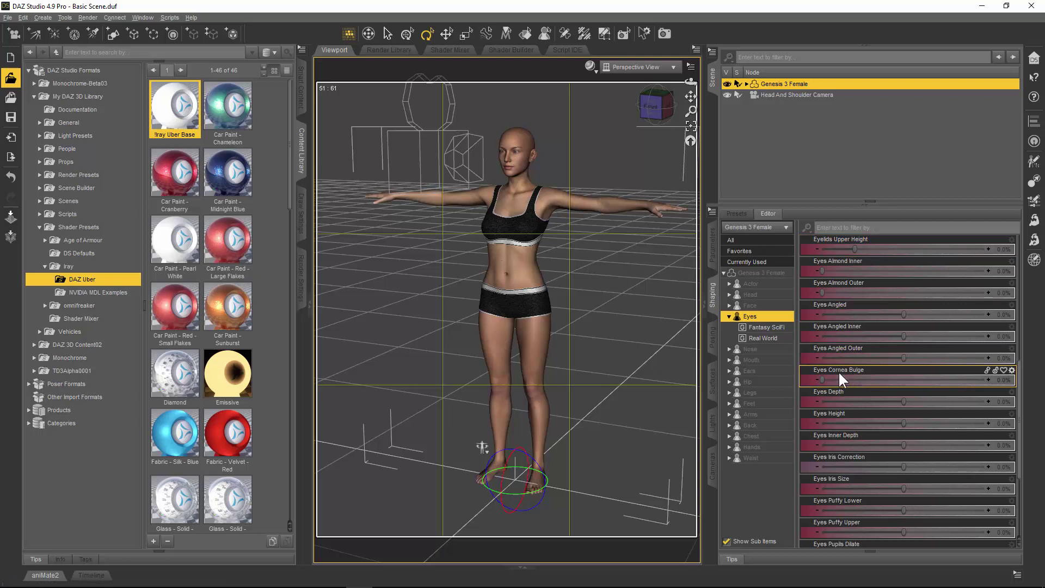
{"action": "mouse_move", "coordinate": [821, 380]}
{"action": "left_click_drag", "start_coordinate": [822, 380], "coordinate": [1036, 393]}
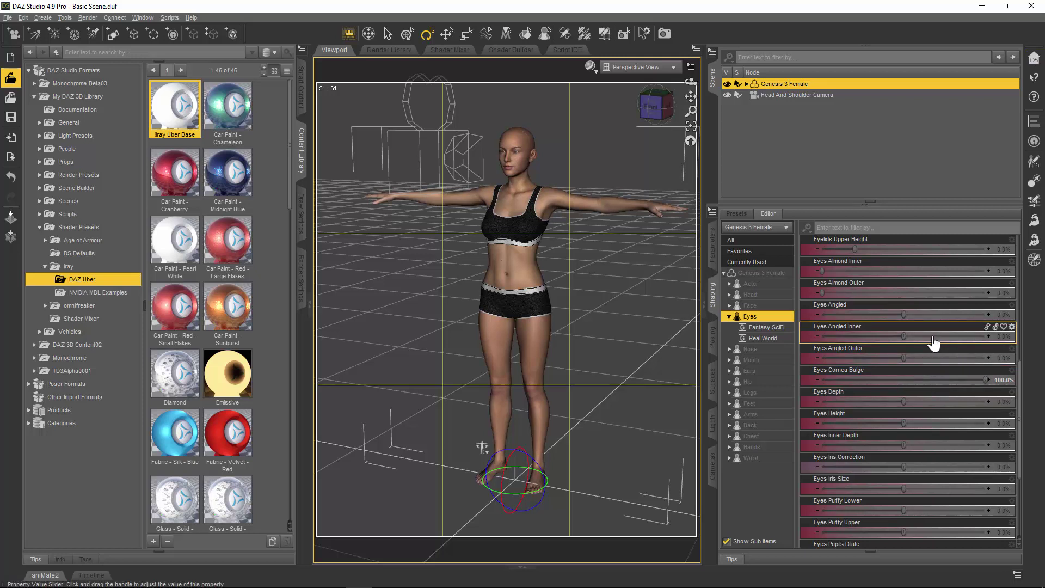
{"action": "mouse_move", "coordinate": [933, 343]}
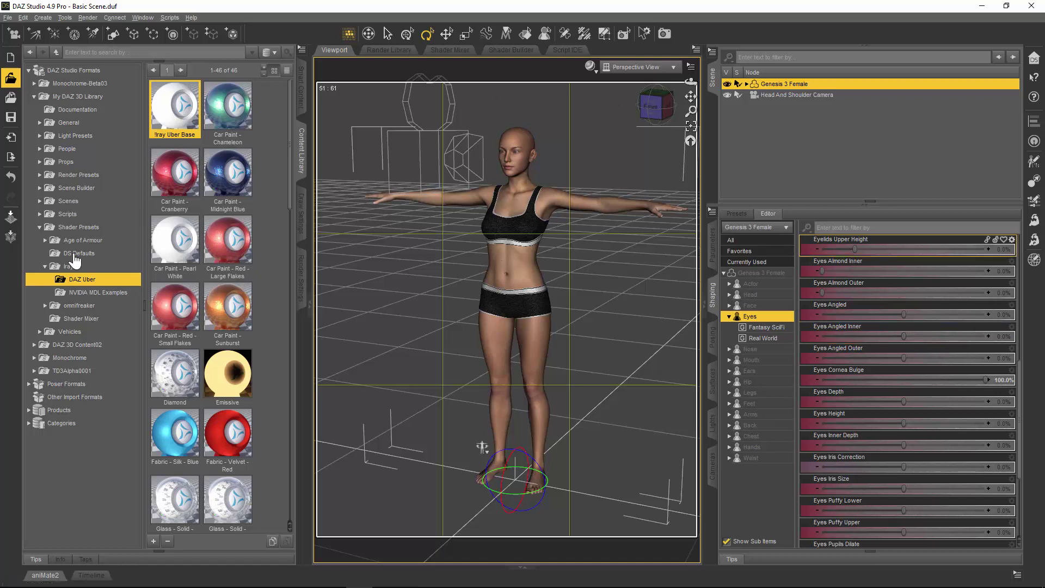
Step: Load Specular Eyelight from Light Presets > Render Studio > Render Studio Base > Lights > Specular Lights
{"action": "left_click", "coordinate": [39, 227]}
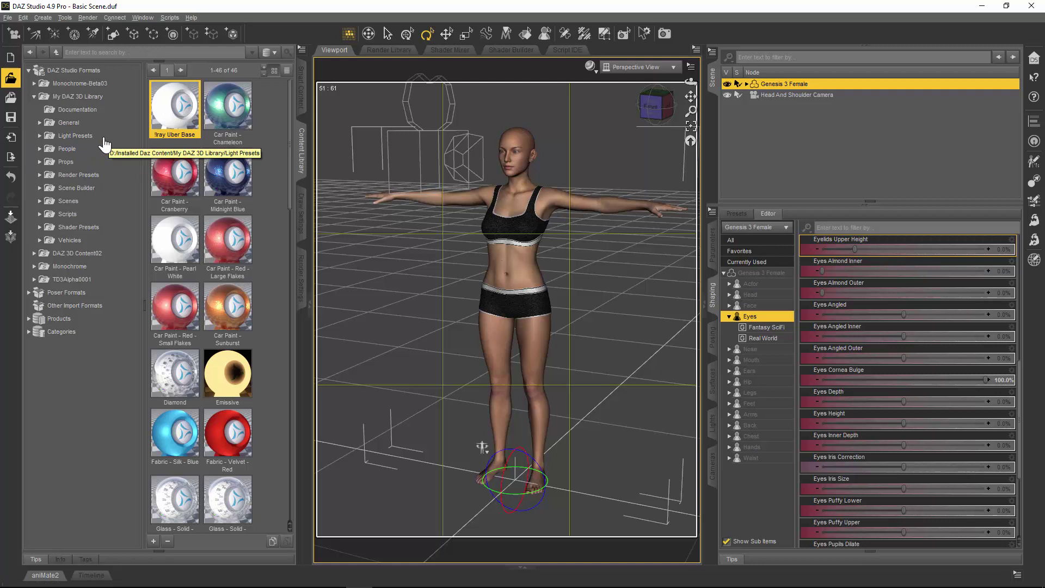
{"action": "left_click", "coordinate": [41, 137]}
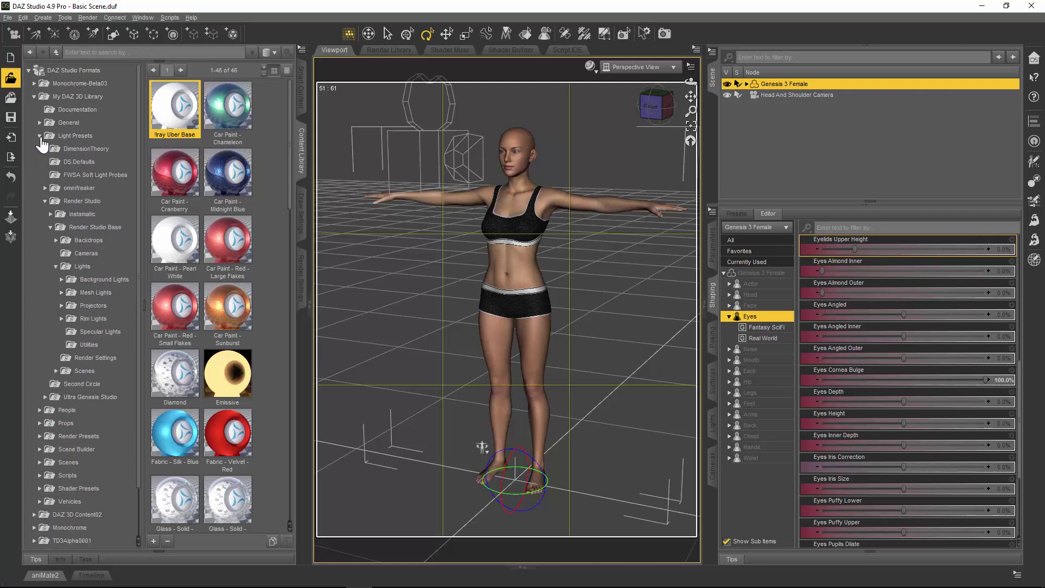
{"action": "left_click", "coordinate": [41, 137]}
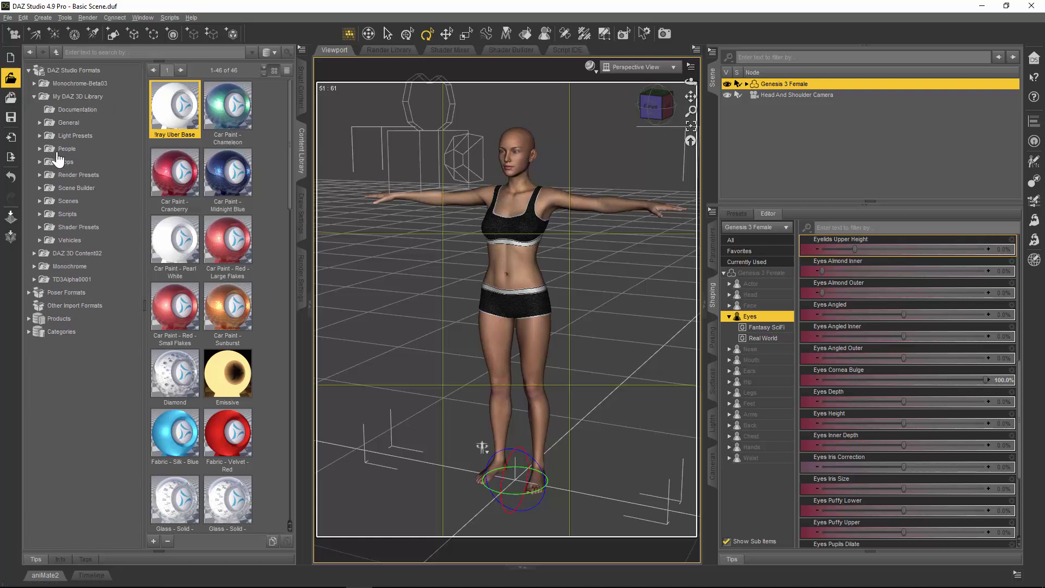
{"action": "left_click", "coordinate": [40, 136]}
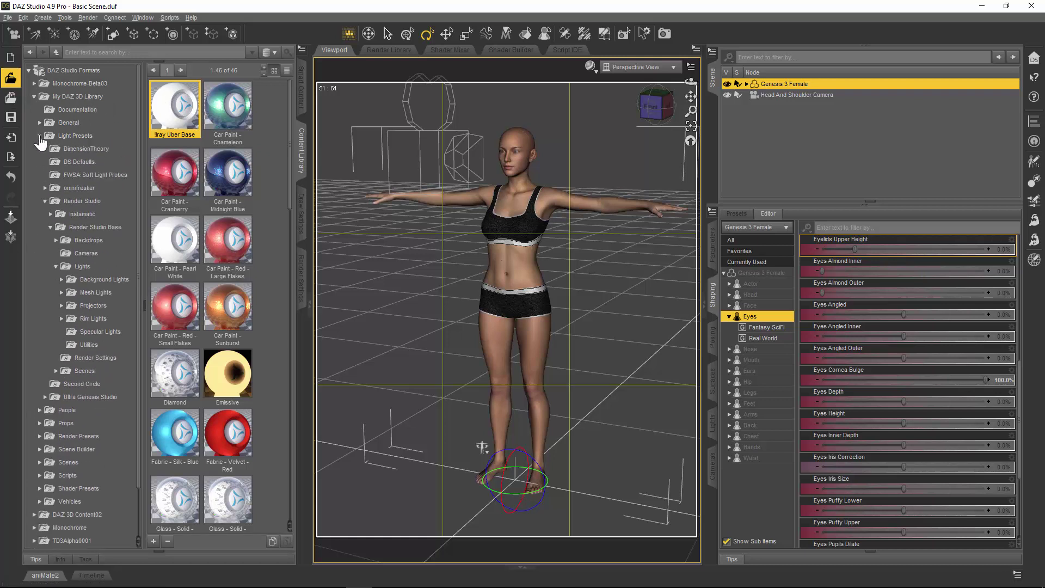
{"action": "left_click", "coordinate": [49, 201]}
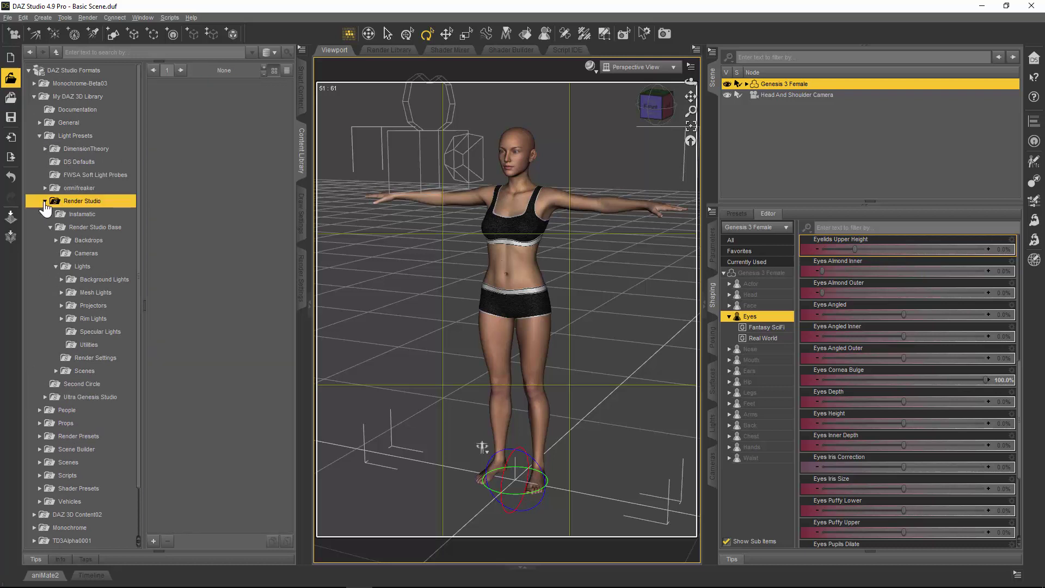
{"action": "left_click", "coordinate": [44, 201]}
{"action": "left_click", "coordinate": [44, 201]}
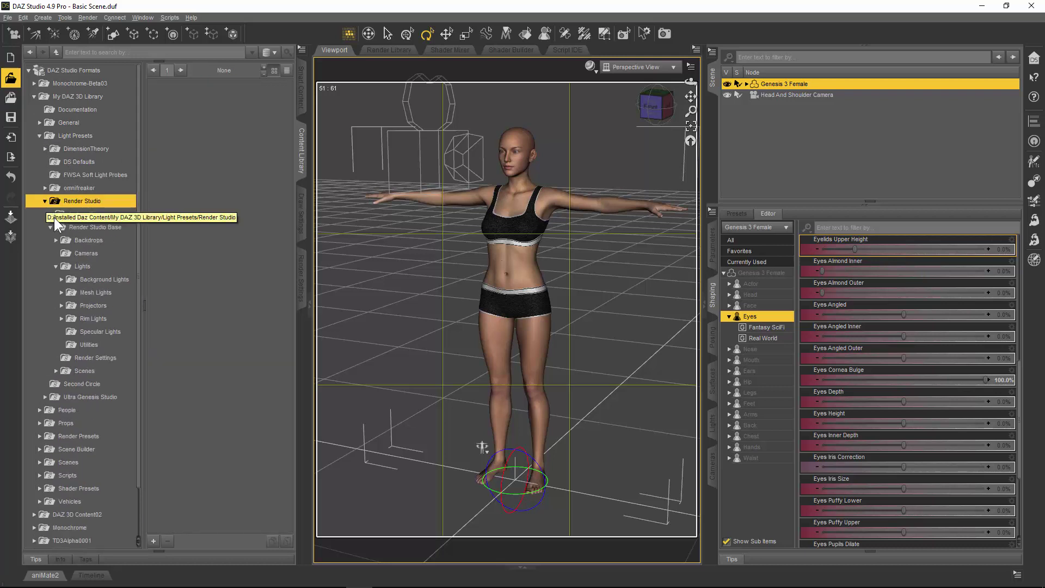
{"action": "left_click", "coordinate": [54, 227]}
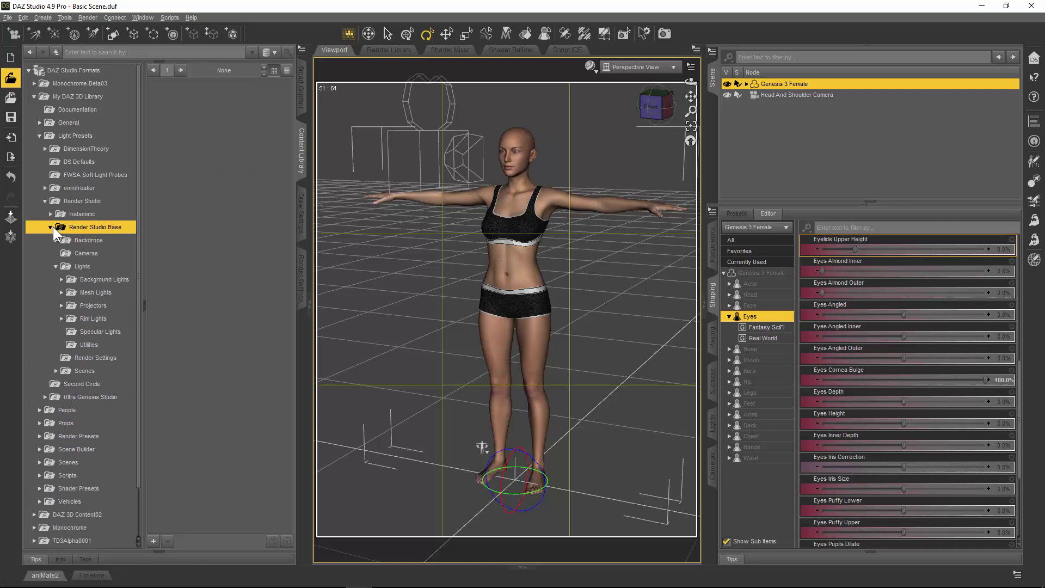
{"action": "left_click", "coordinate": [85, 263]}
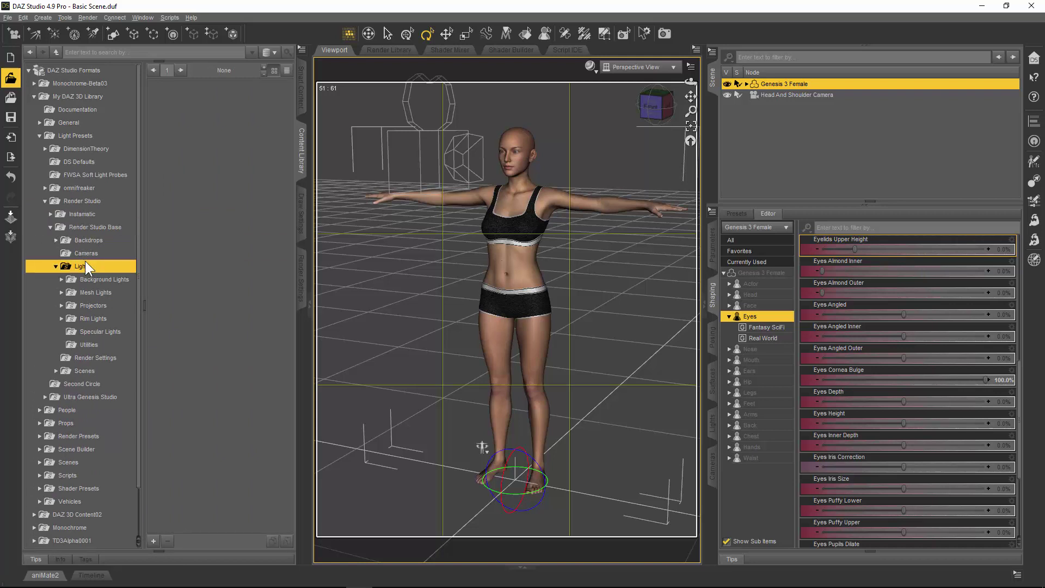
{"action": "left_click", "coordinate": [103, 332]}
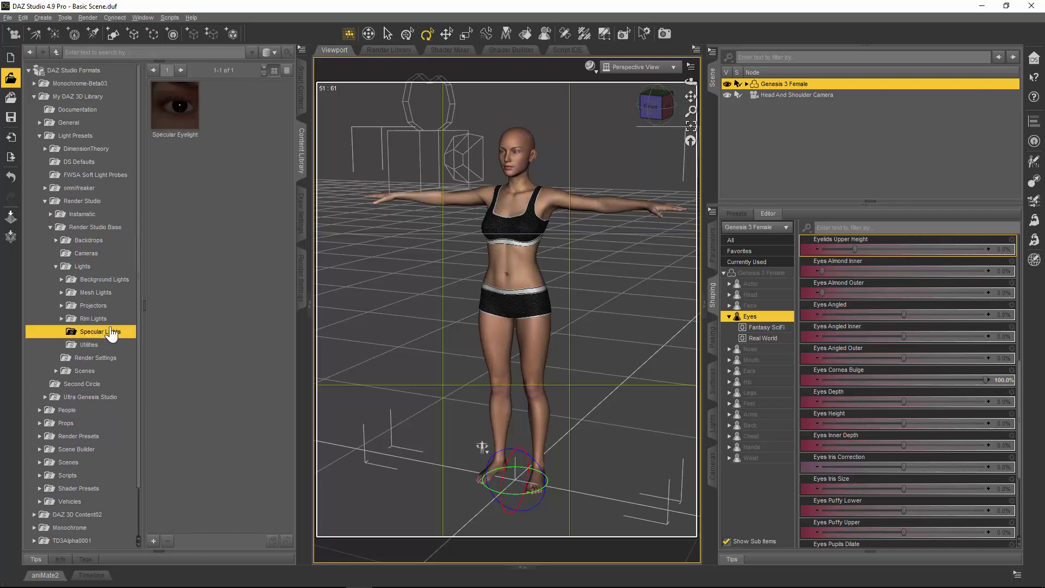
{"action": "left_click", "coordinate": [183, 129]}
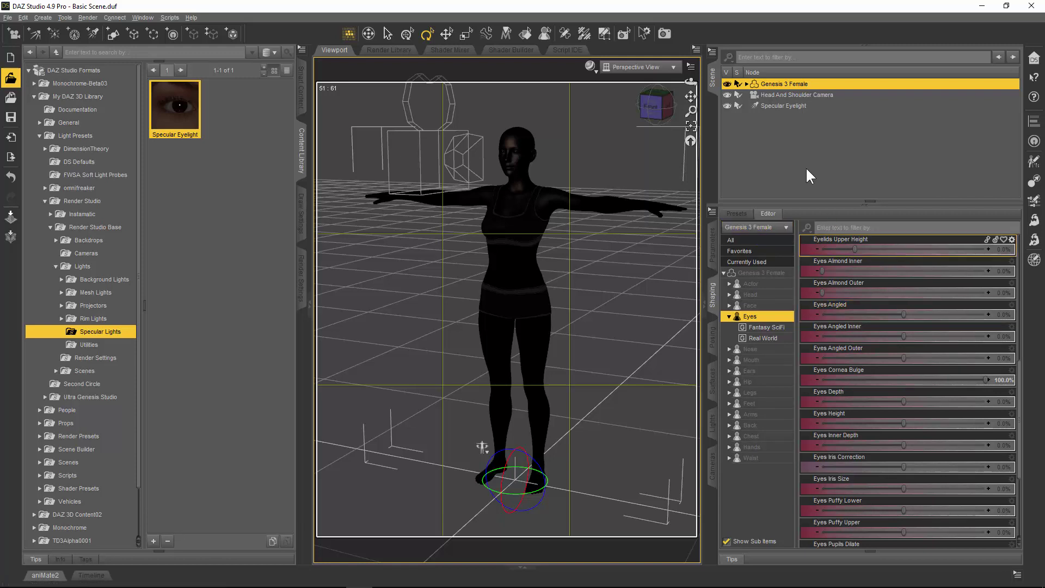
Step: Select the Specular Eyelight and display its light settings in the Parameters pane
{"action": "left_click", "coordinate": [798, 105]}
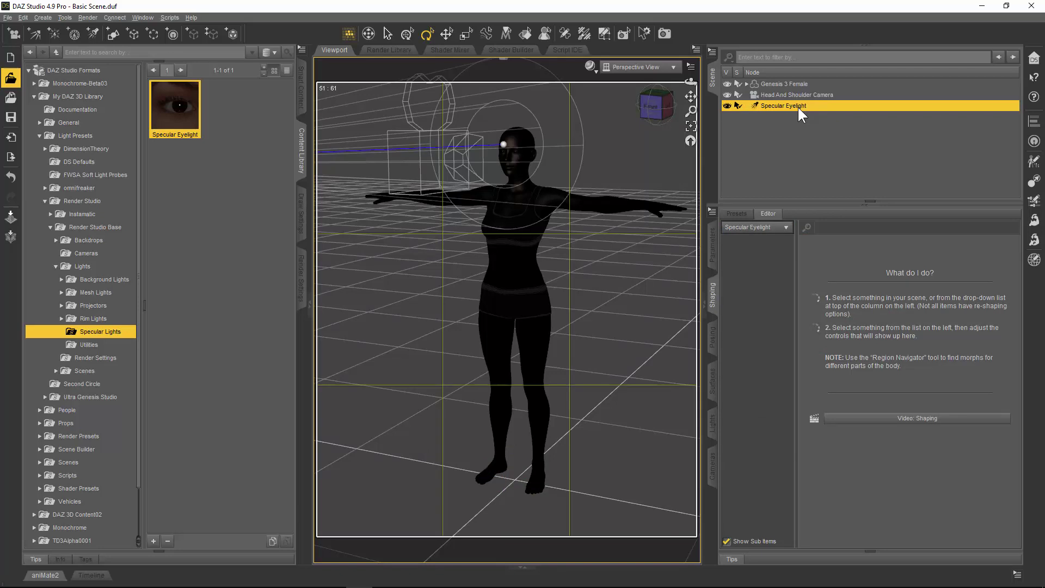
{"action": "left_click", "coordinate": [712, 247]}
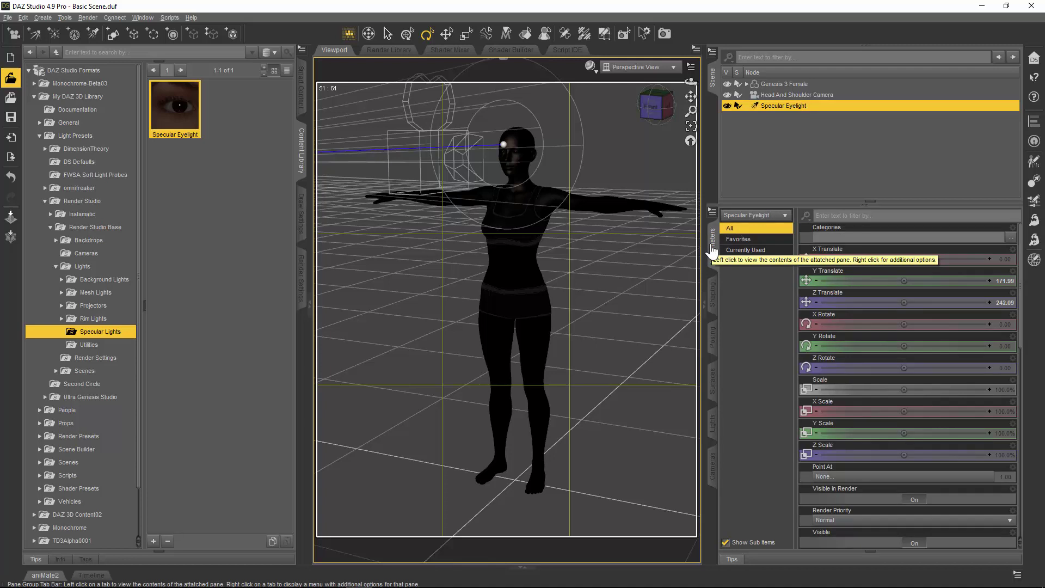
{"action": "left_click", "coordinate": [714, 422]}
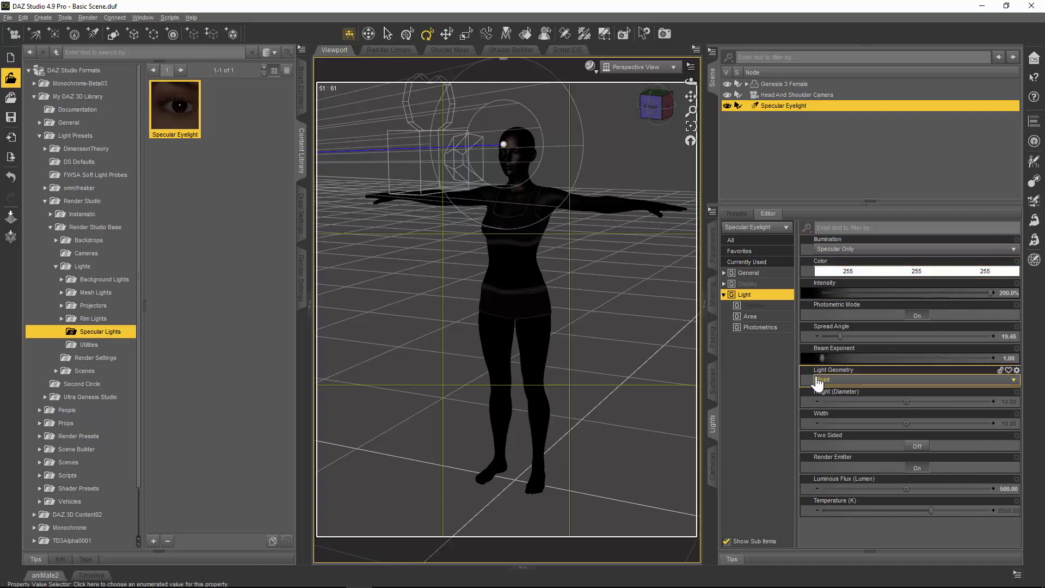
Step: Change the eyelight's geometry to a Disc with height and width of 100
{"action": "left_click", "coordinate": [1013, 381]}
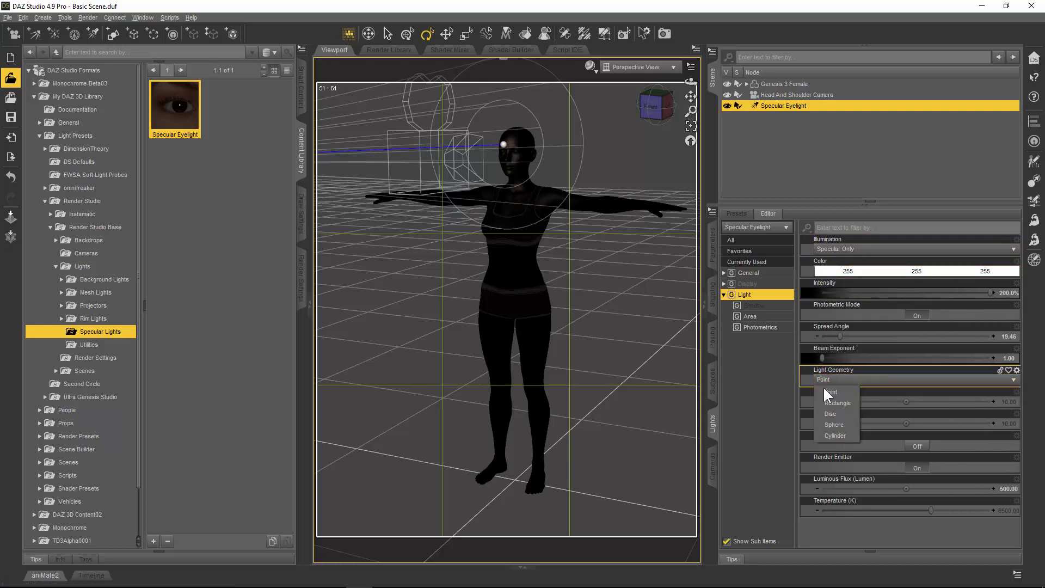
{"action": "left_click", "coordinate": [821, 415]}
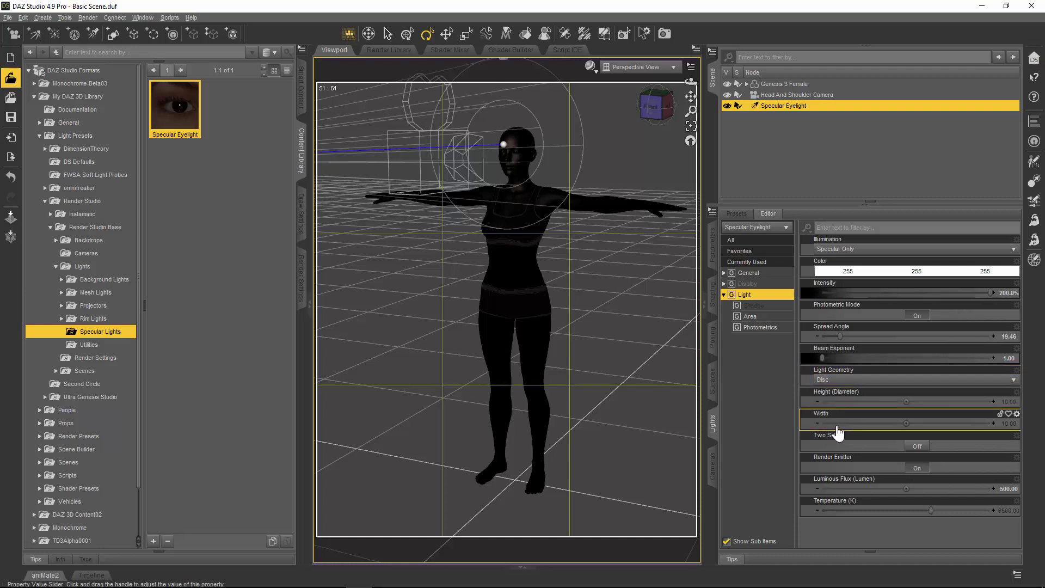
{"action": "left_click", "coordinate": [862, 384]}
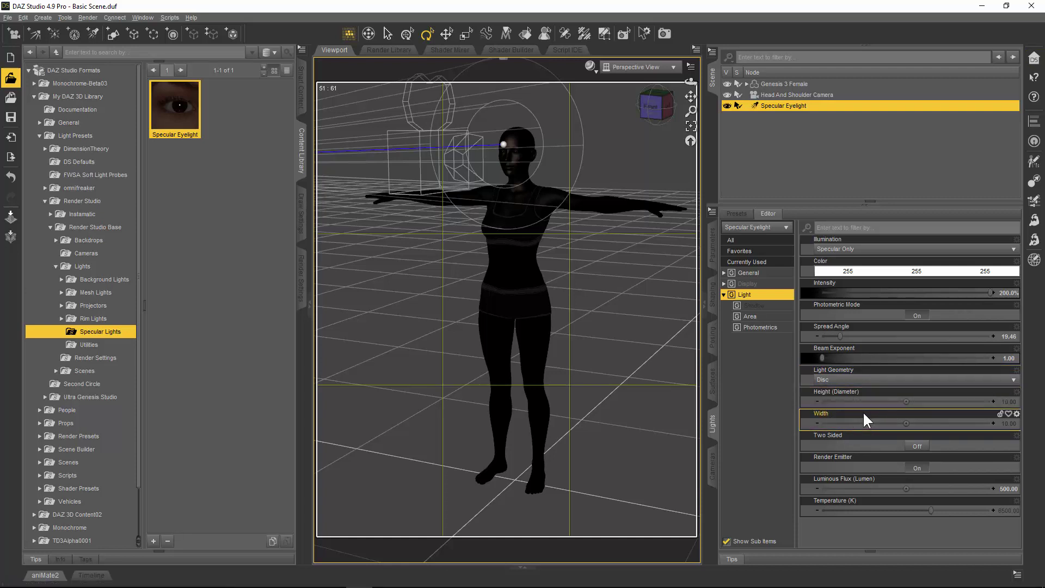
{"action": "double_click", "coordinate": [1008, 402]}
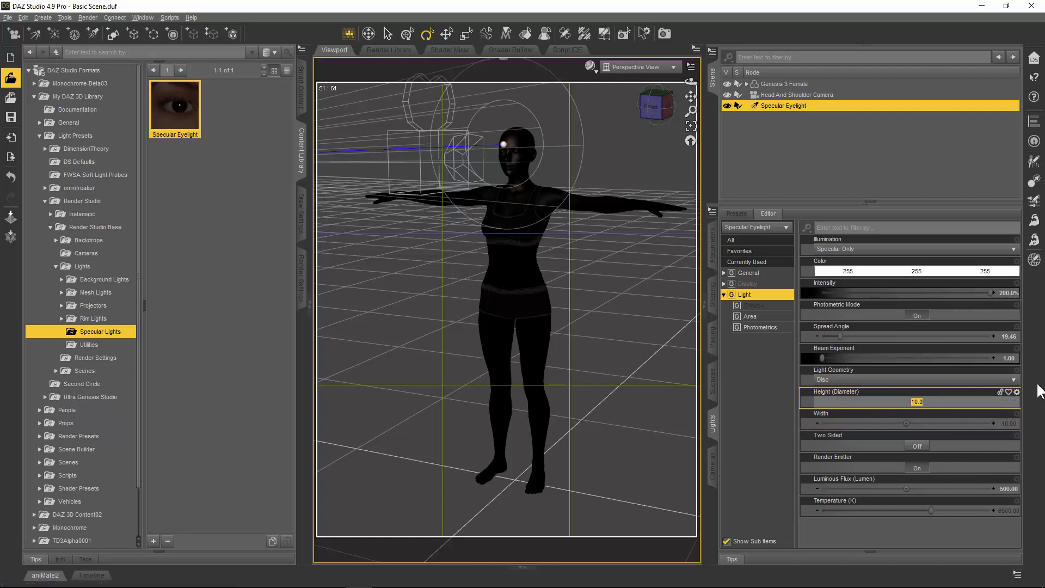
{"action": "type", "text": "100"}
{"action": "key", "text": "Return"}
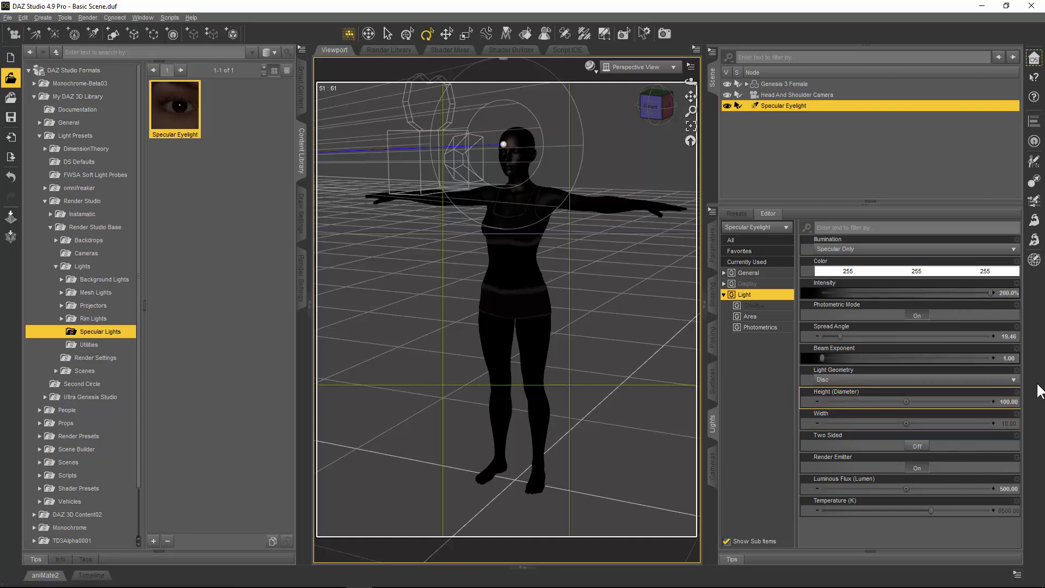
{"action": "left_click", "coordinate": [1001, 423]}
{"action": "type", "text": "100"}
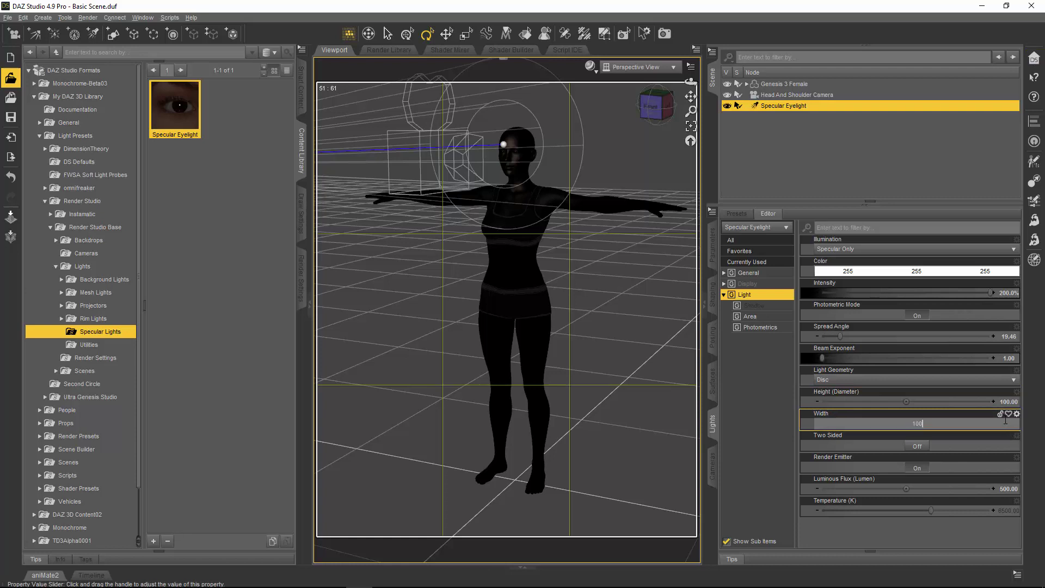
{"action": "key", "text": "Return"}
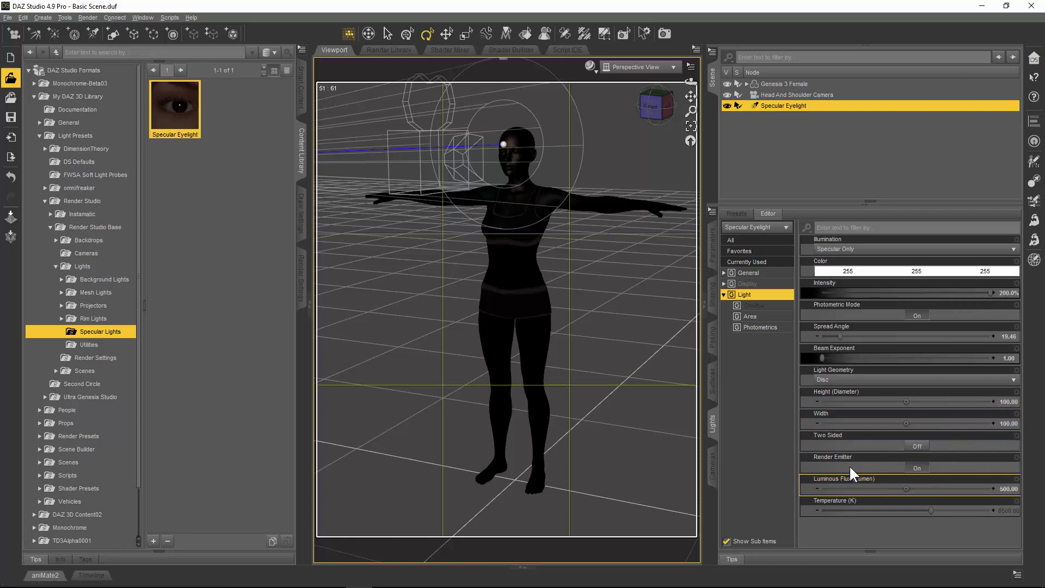
Step: Set the eyelight's Luminous Flux to 3000
{"action": "left_click", "coordinate": [1008, 488]}
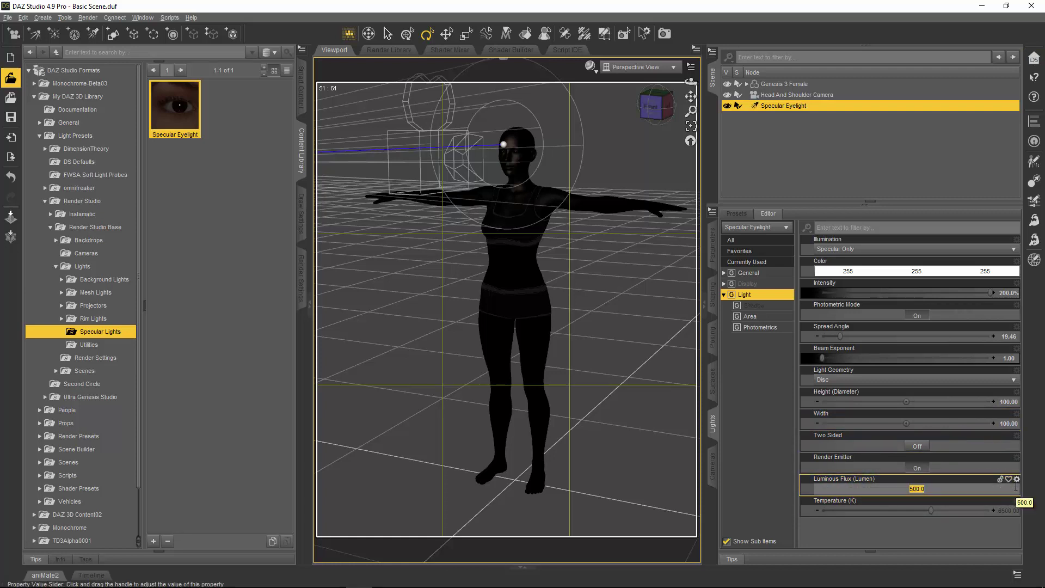
{"action": "type", "text": "3000"}
{"action": "key", "text": "Return"}
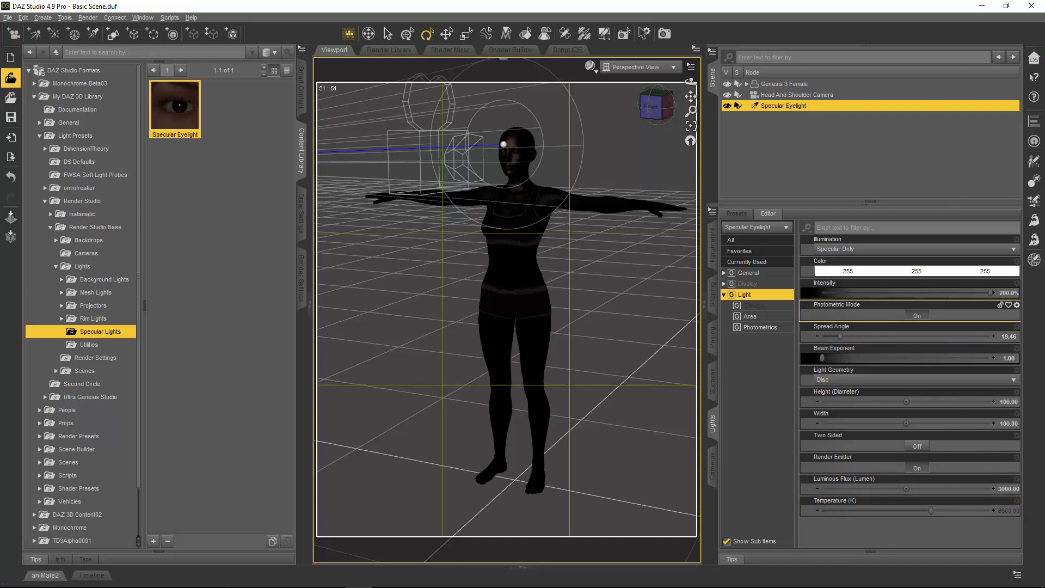
Step: Place the Aux Viewport over the left side and enlarge it for a face close-up
{"action": "left_click_drag", "start_coordinate": [1008, 305], "coordinate": [370, 181]}
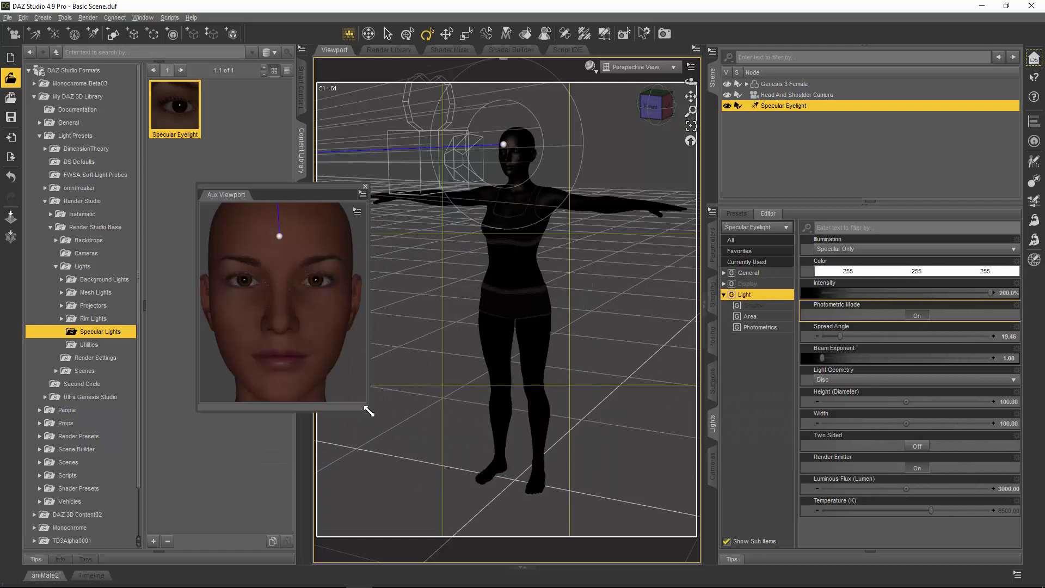
{"action": "left_click_drag", "start_coordinate": [369, 412], "coordinate": [464, 511]}
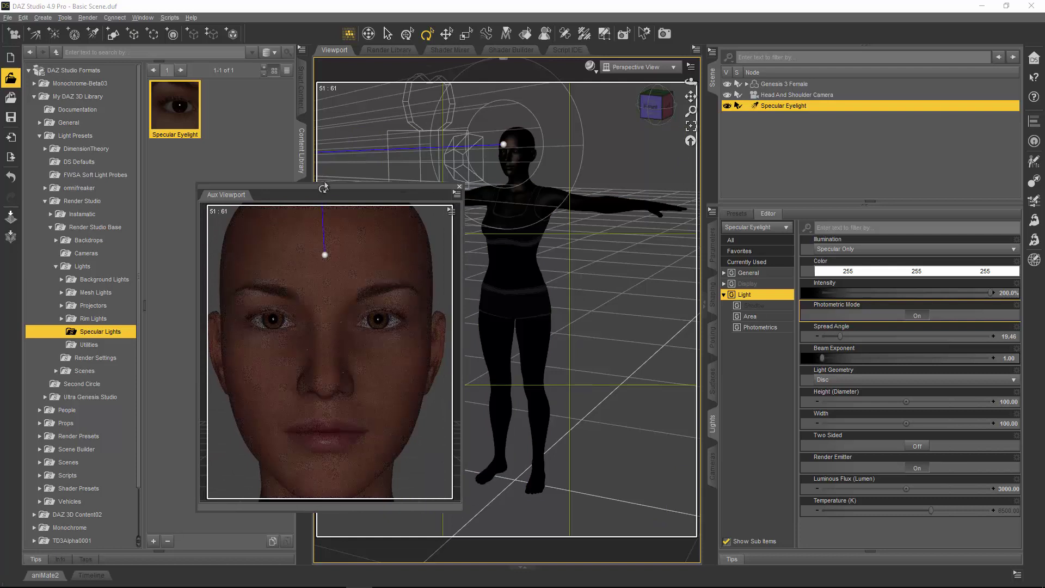
{"action": "left_click_drag", "start_coordinate": [320, 187], "coordinate": [378, 175]}
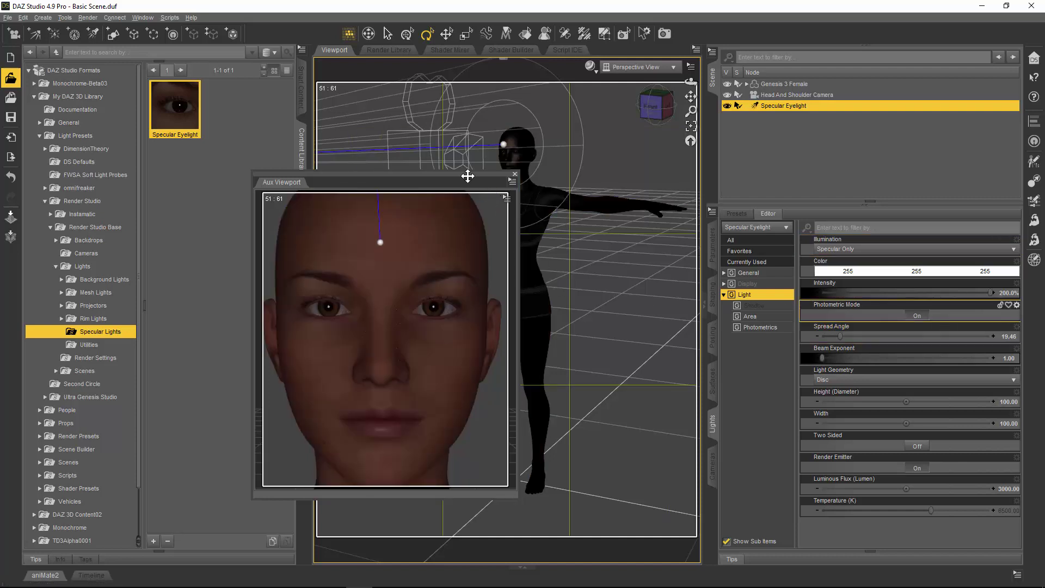
{"action": "left_click_drag", "start_coordinate": [466, 180], "coordinate": [367, 213]}
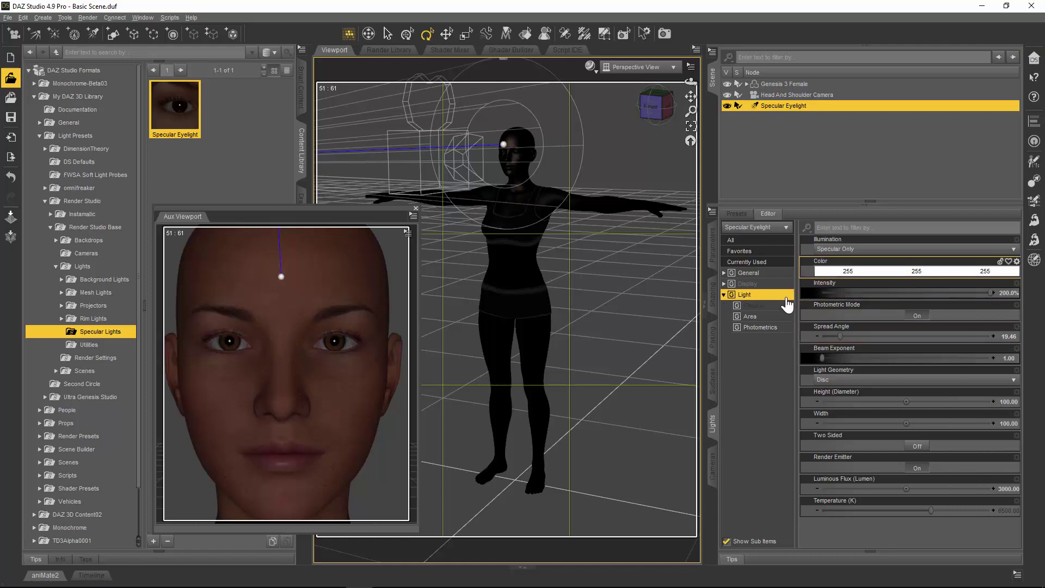
Step: Expand the General > Misc properties and bring up the eyelight's Point At item picker
{"action": "left_click", "coordinate": [724, 295]}
{"action": "left_click", "coordinate": [725, 295]}
{"action": "left_click", "coordinate": [724, 272]}
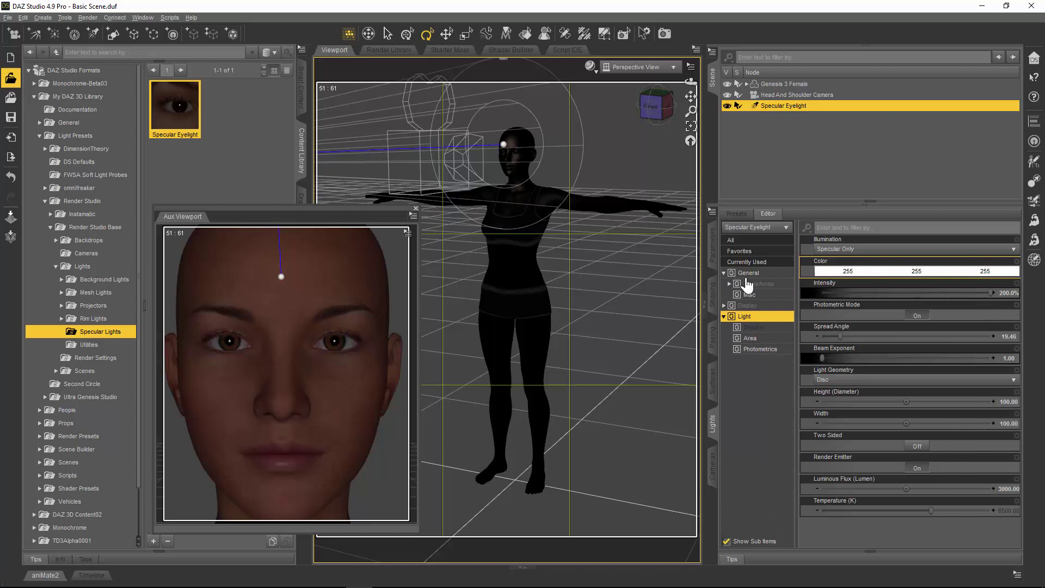
{"action": "left_click", "coordinate": [767, 295]}
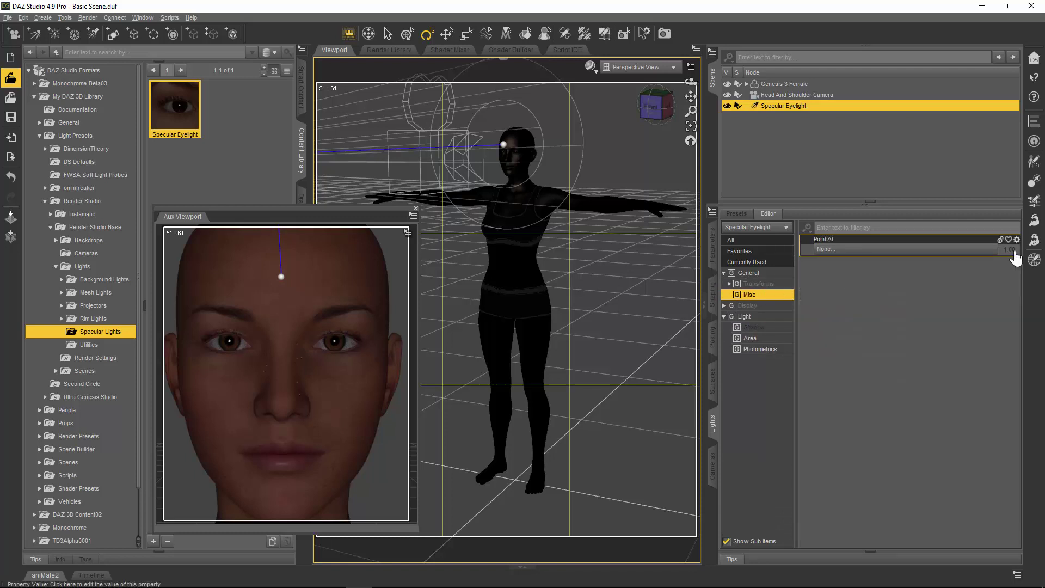
{"action": "left_click", "coordinate": [958, 248]}
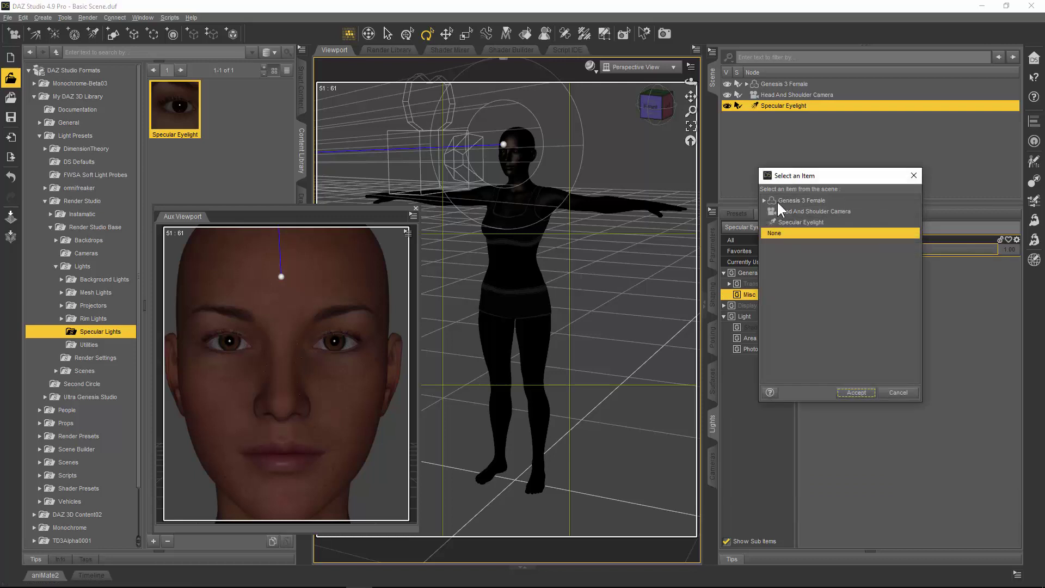
{"action": "left_click_drag", "start_coordinate": [798, 176], "coordinate": [598, 163]}
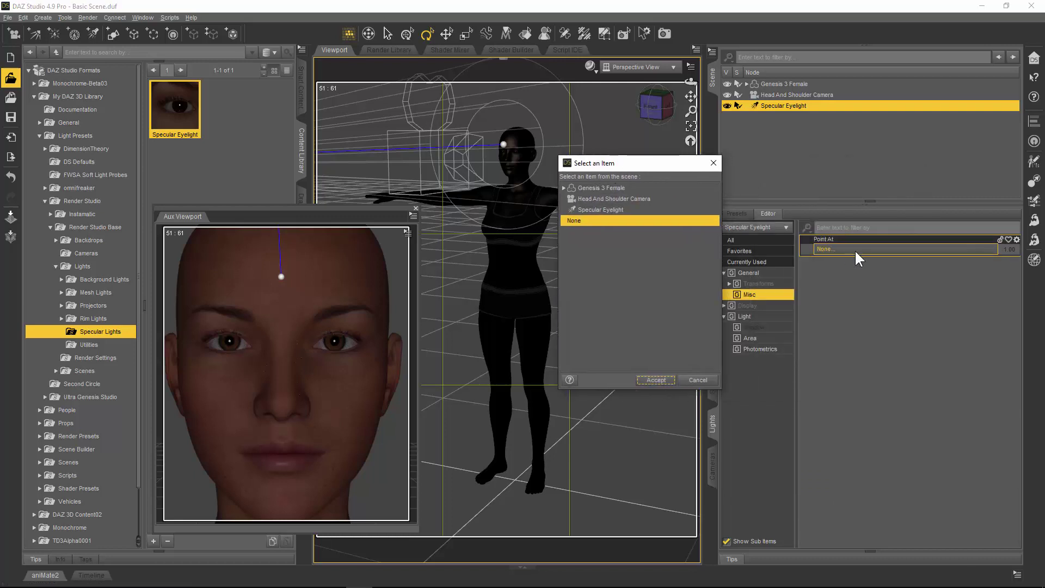
Step: Expand Genesis 3 Female's bones from Hip down to Head and accept Head as target
{"action": "left_click", "coordinate": [564, 187]}
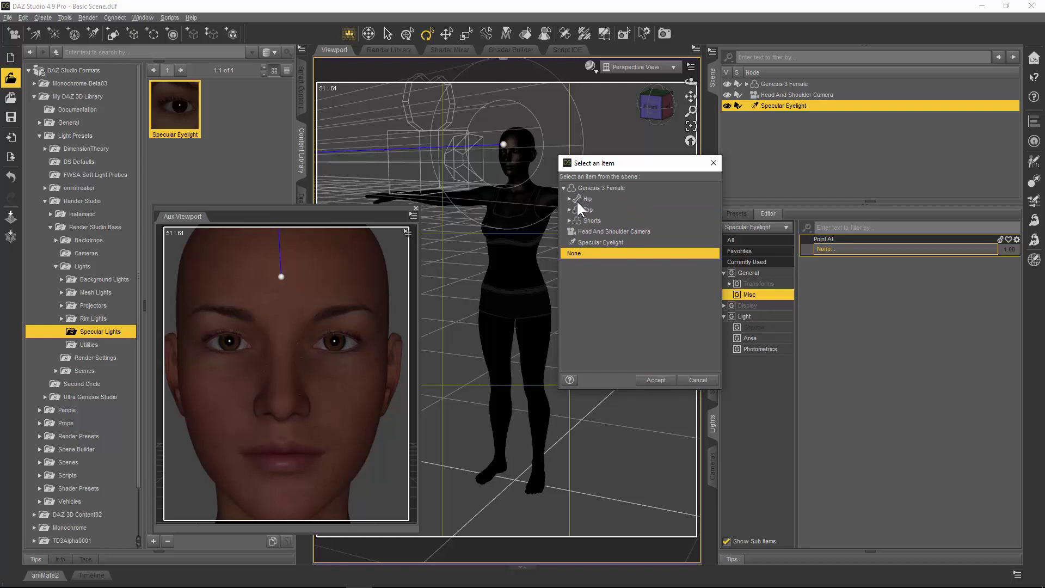
{"action": "left_click", "coordinate": [569, 198]}
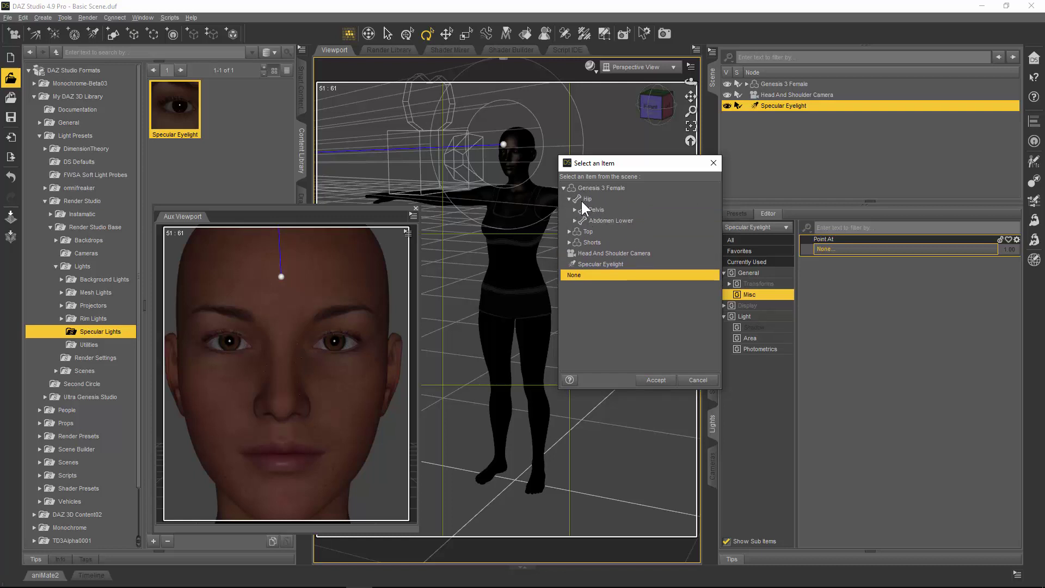
{"action": "left_click", "coordinate": [576, 210]}
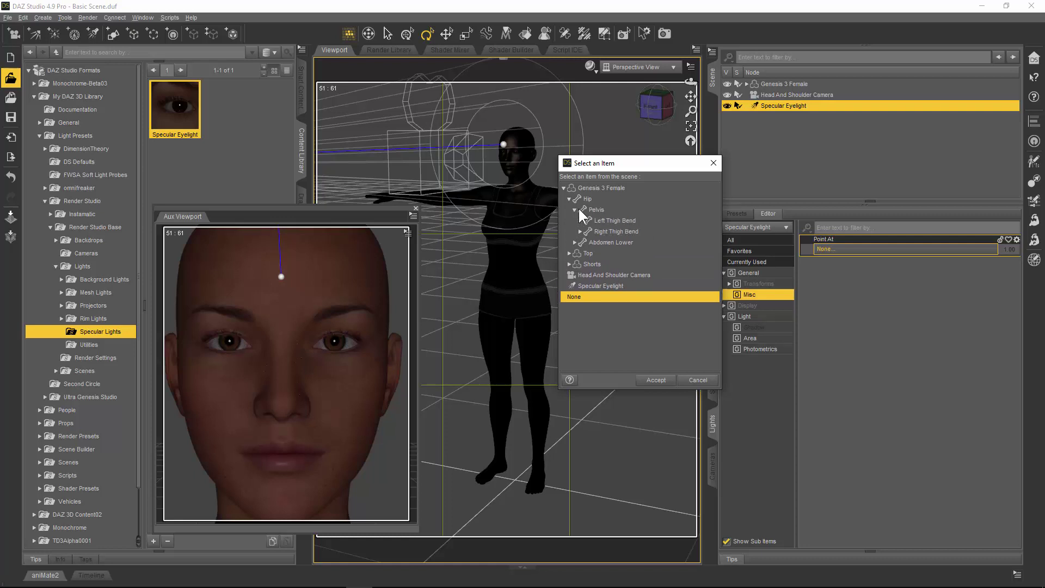
{"action": "left_click", "coordinate": [574, 242]}
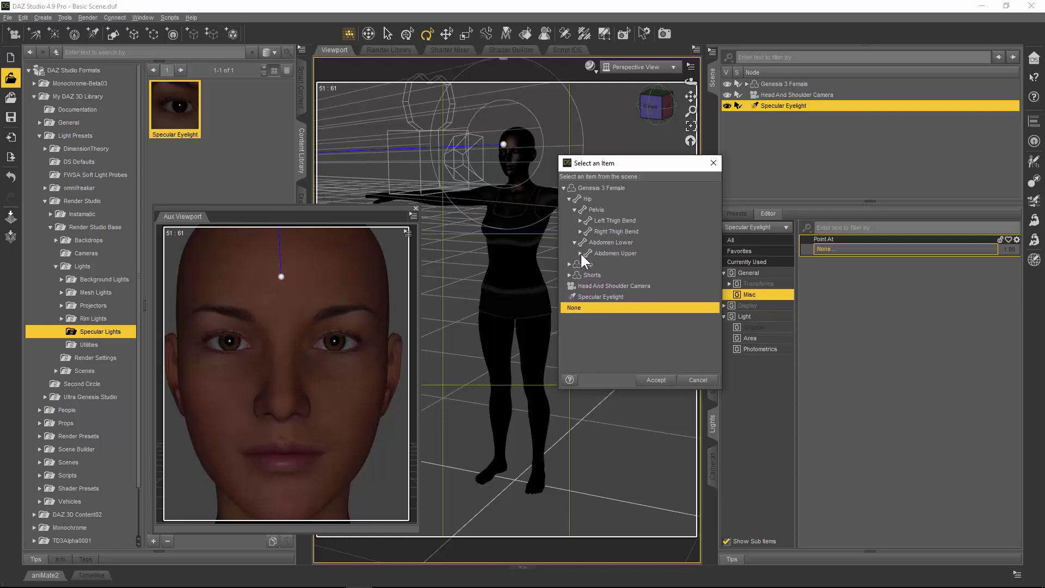
{"action": "left_click", "coordinate": [580, 253]}
{"action": "left_click", "coordinate": [585, 263]}
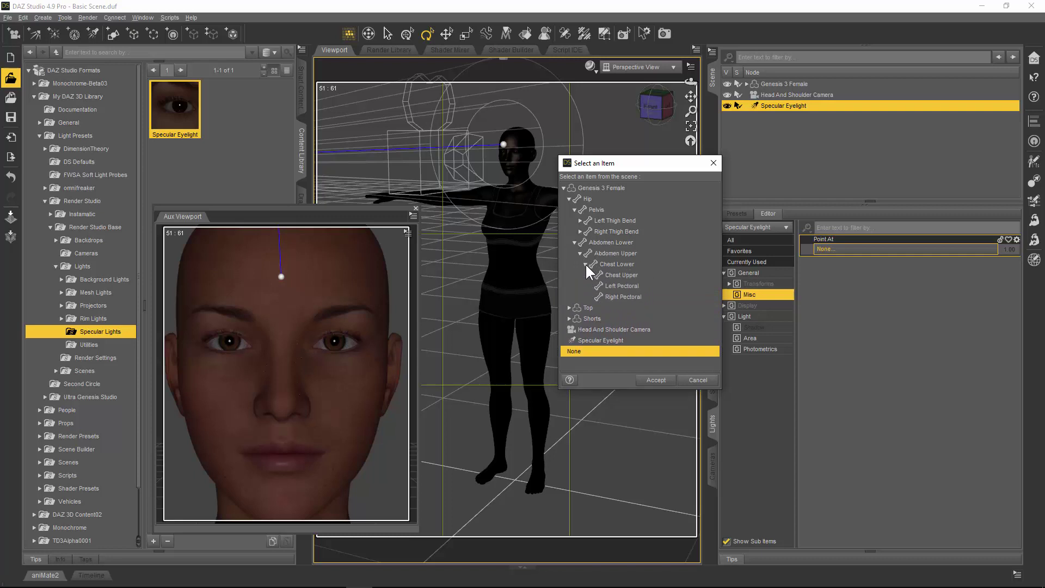
{"action": "left_click", "coordinate": [591, 275]}
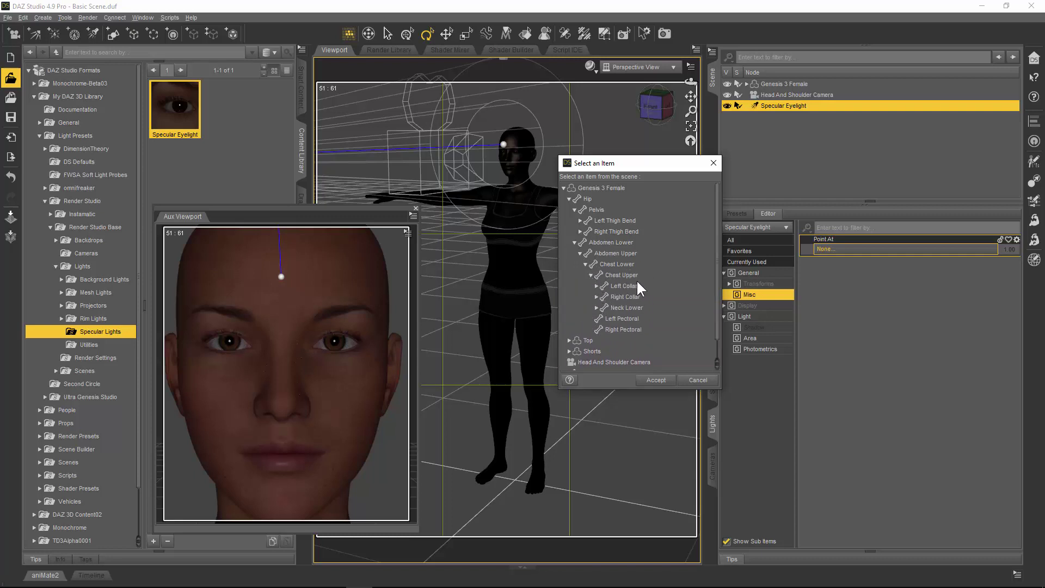
{"action": "left_click", "coordinate": [597, 307]}
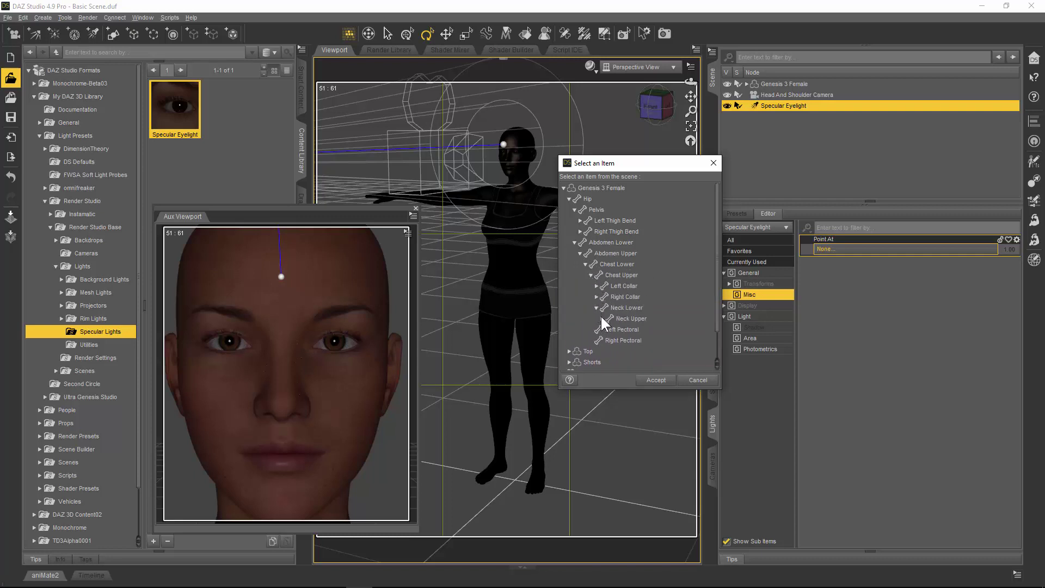
{"action": "left_click", "coordinate": [601, 319]}
{"action": "left_click", "coordinate": [624, 330]}
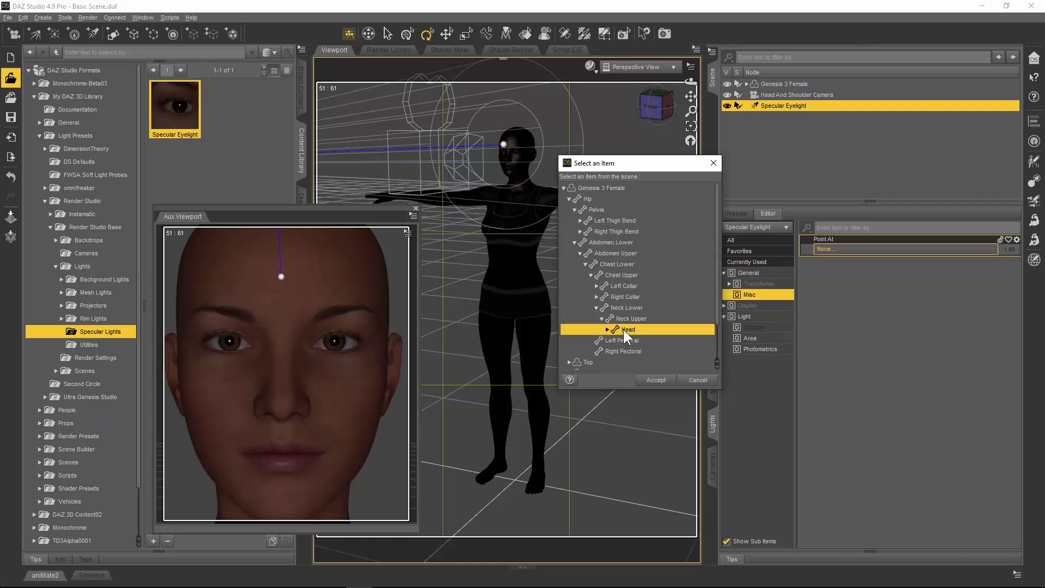
{"action": "left_click", "coordinate": [656, 381]}
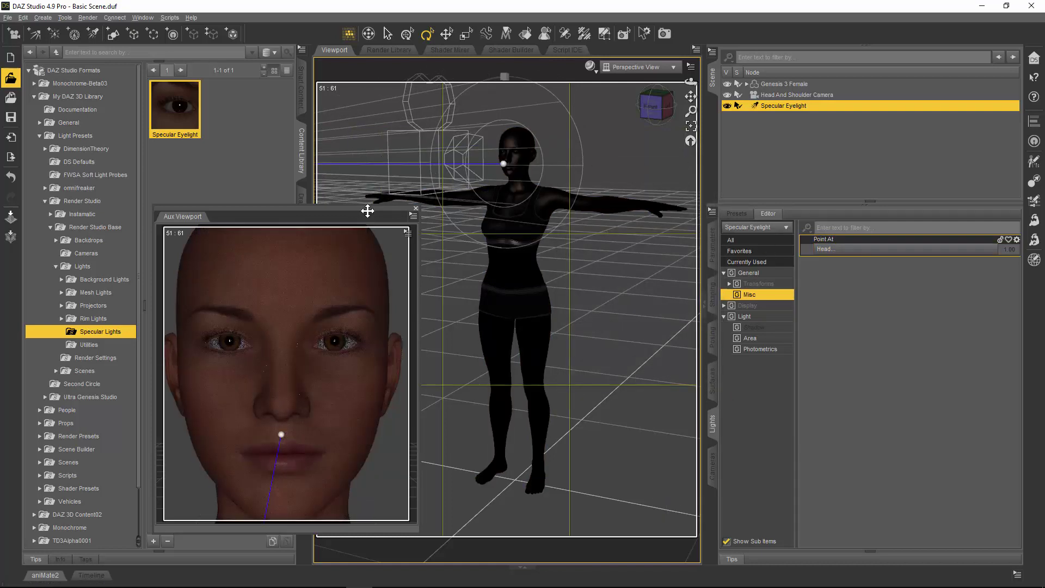
Step: Orbit the main view to the figure's front and list the eyelight's transform parameters
{"action": "left_click_drag", "start_coordinate": [371, 207], "coordinate": [267, 175]}
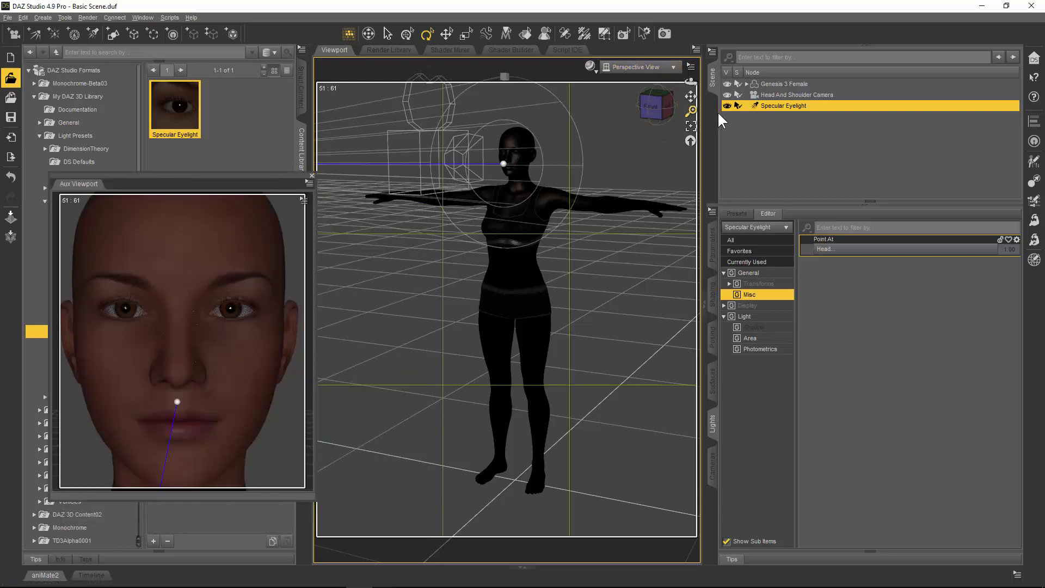
{"action": "left_click_drag", "start_coordinate": [690, 81], "coordinate": [671, 85]}
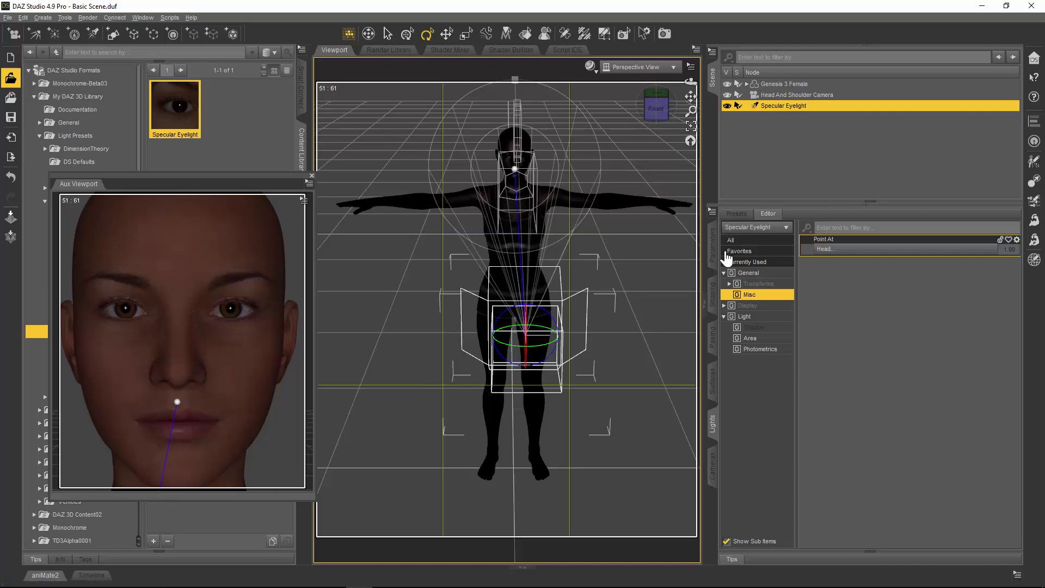
{"action": "left_click", "coordinate": [712, 239]}
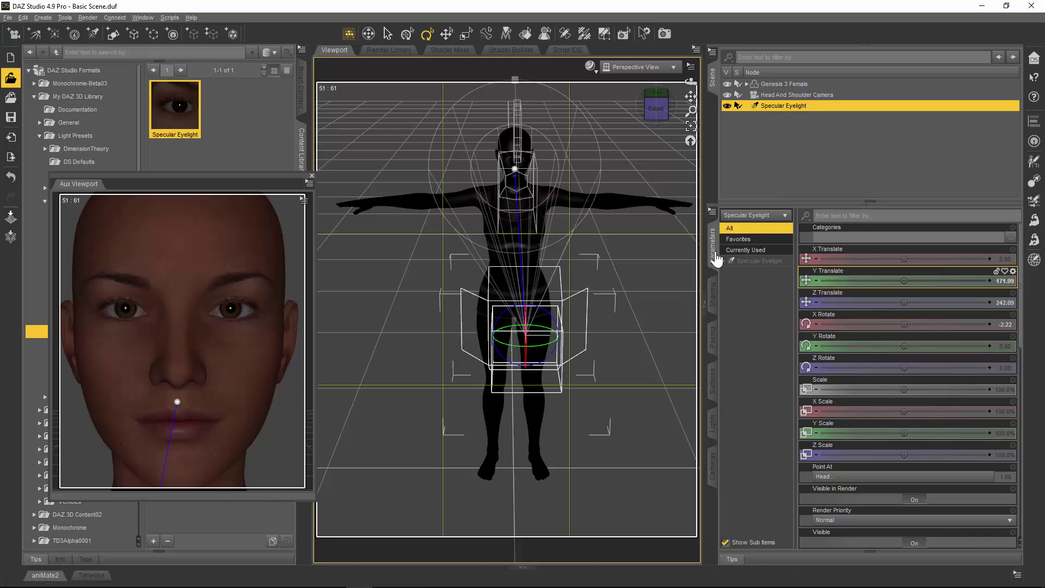
{"action": "left_click", "coordinate": [760, 261]}
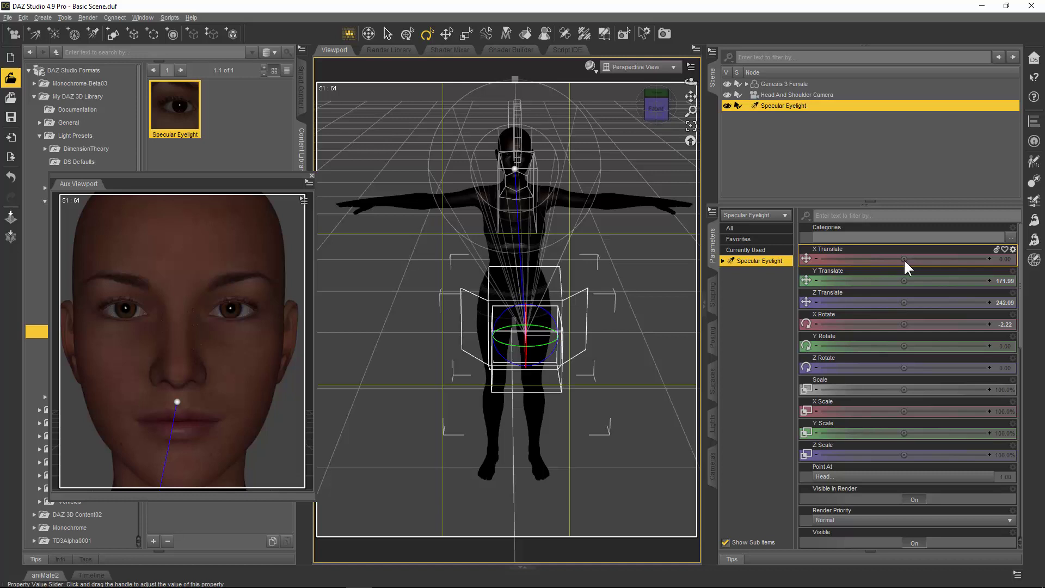
{"action": "left_click_drag", "start_coordinate": [903, 259], "coordinate": [859, 259]}
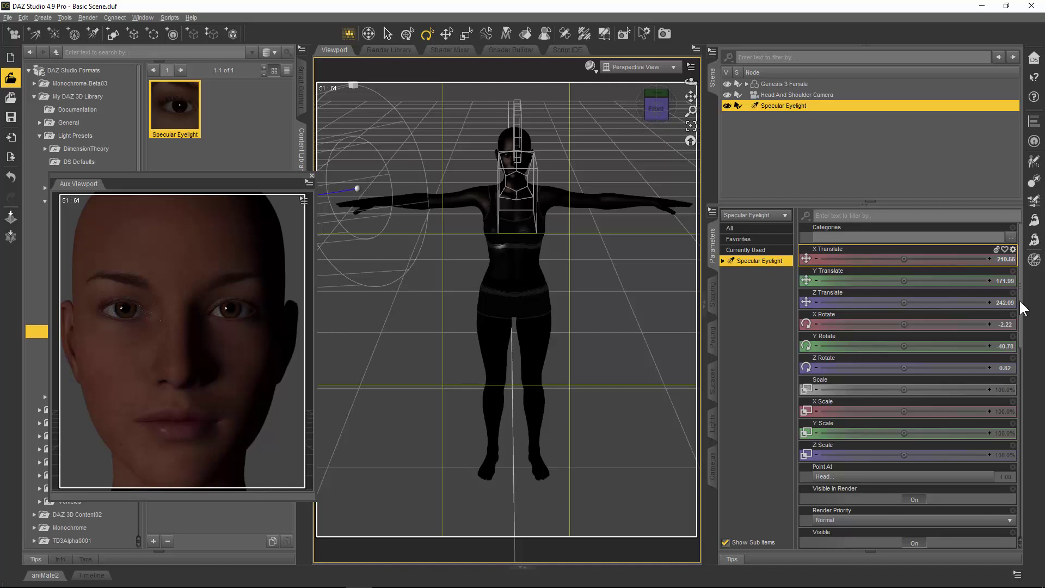
{"action": "mouse_move", "coordinate": [912, 295]}
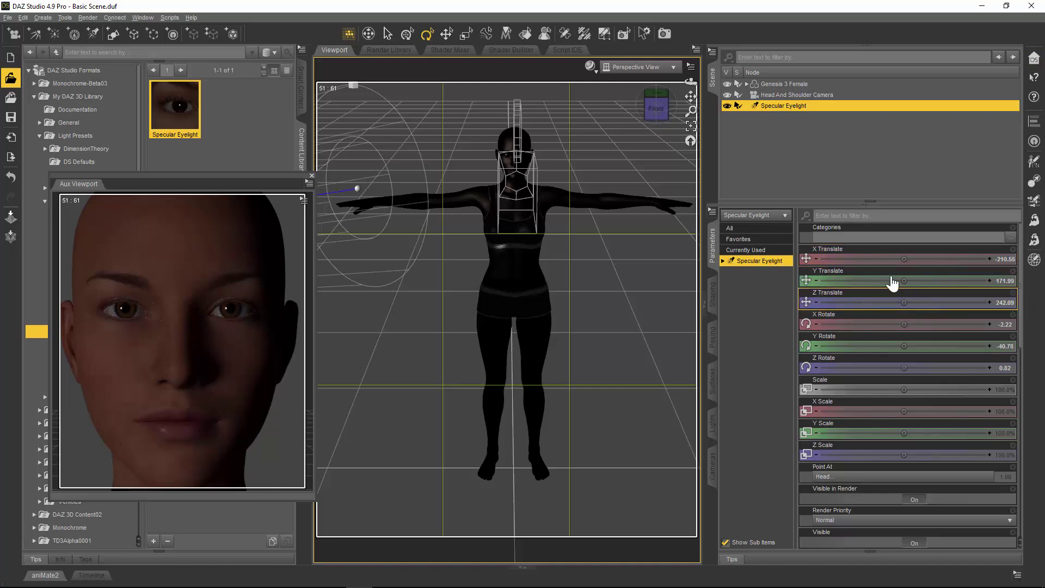
{"action": "mouse_move", "coordinate": [903, 259]}
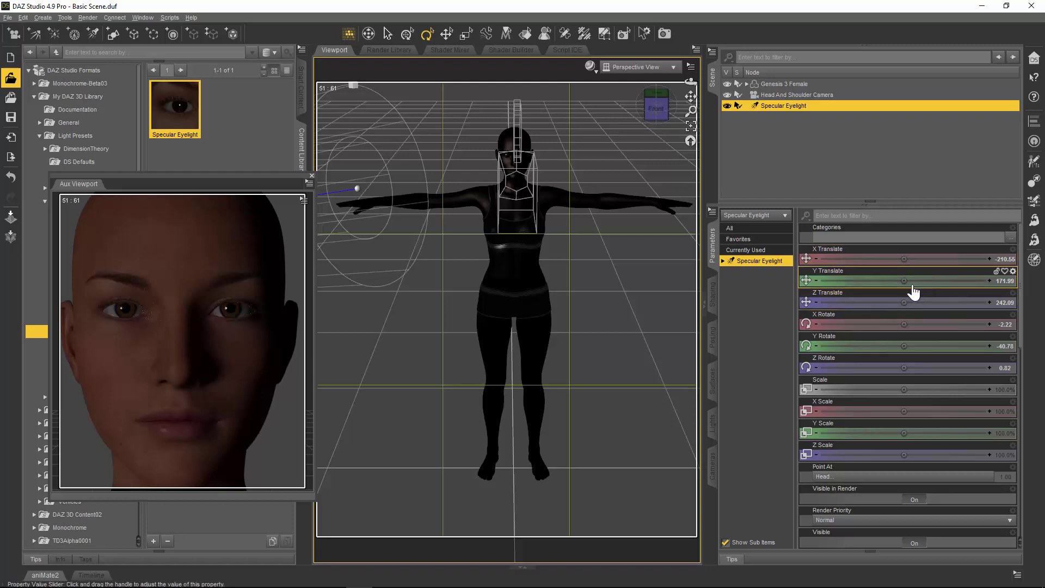
Step: Adjust the Specular Eyelight's Y Translate slider until it reads 32.37
{"action": "left_click_drag", "start_coordinate": [905, 281], "coordinate": [946, 281]}
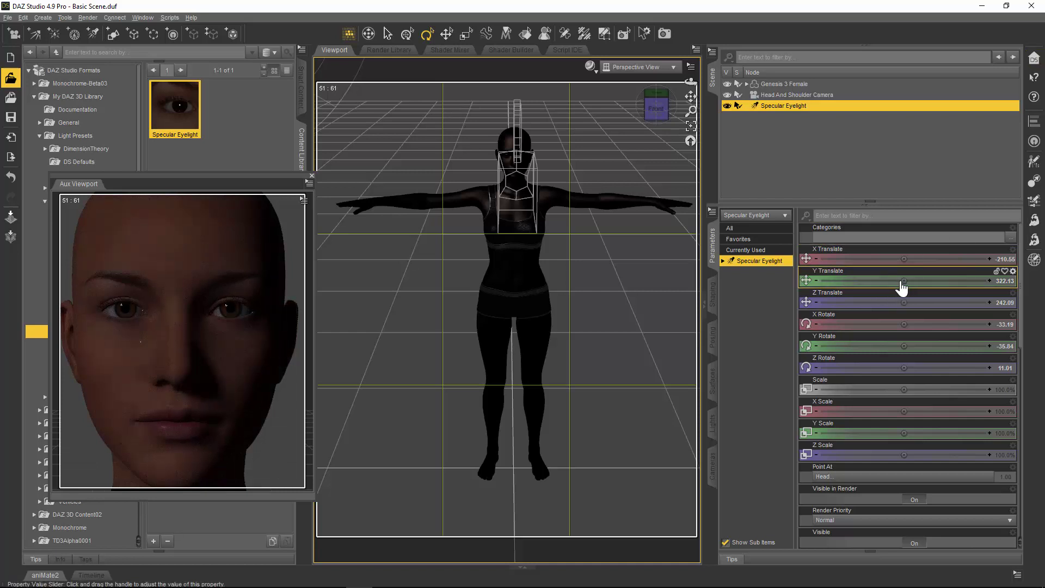
{"action": "left_click_drag", "start_coordinate": [901, 281], "coordinate": [855, 280]}
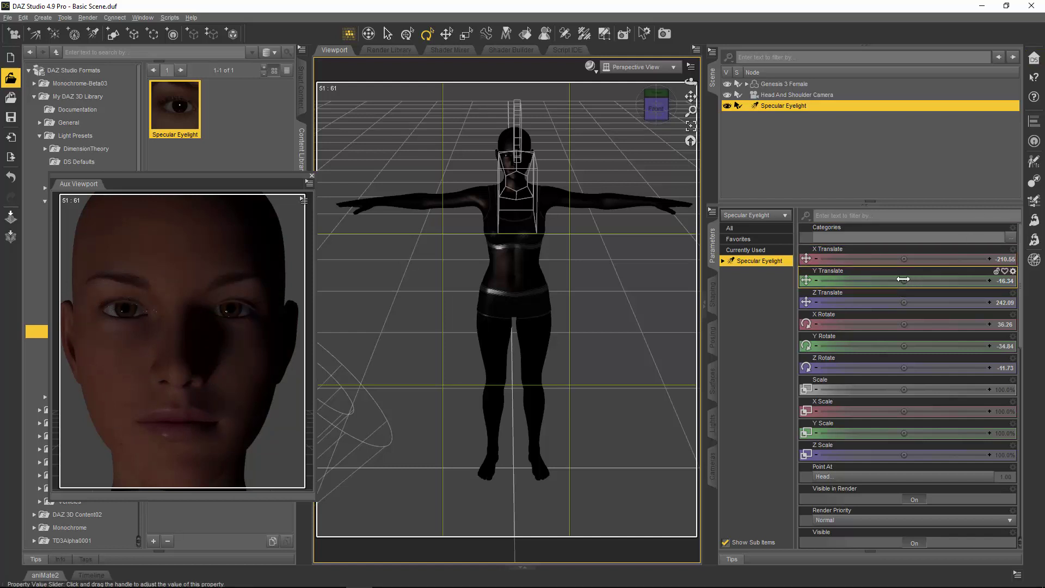
{"action": "left_click_drag", "start_coordinate": [903, 280], "coordinate": [929, 280]}
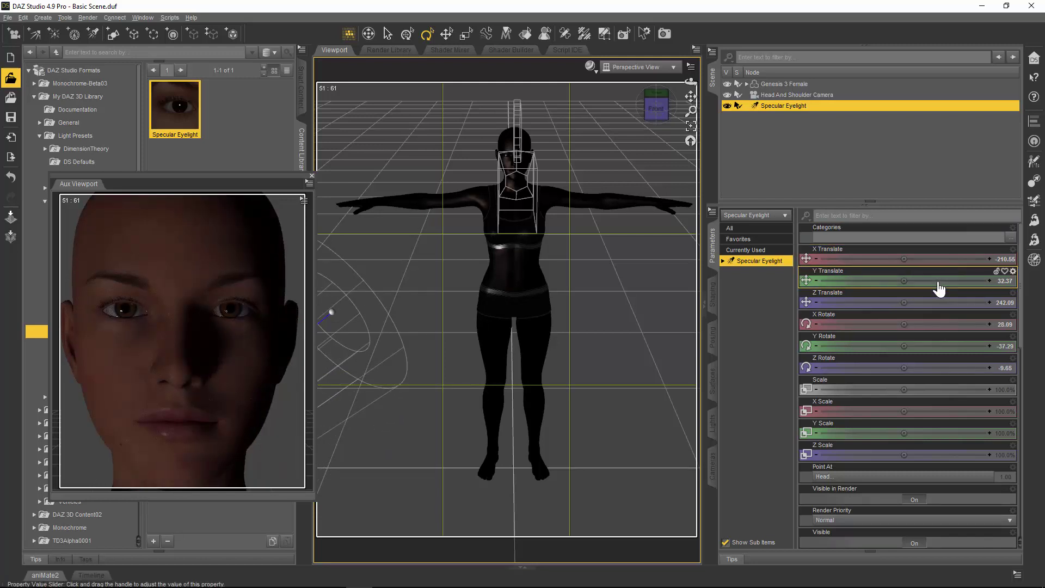
{"action": "mouse_move", "coordinate": [939, 285]}
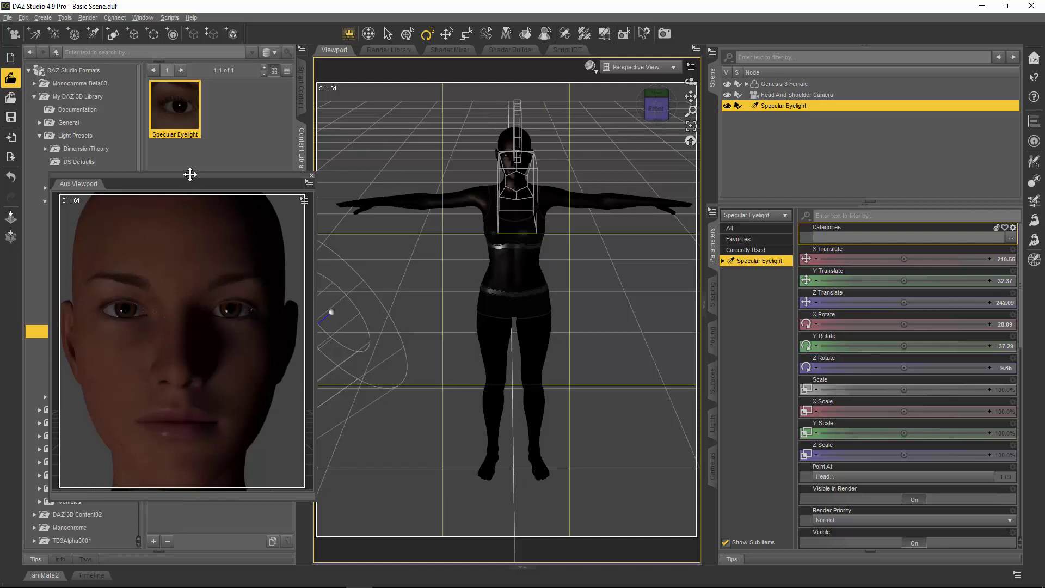
Step: Move the Aux Viewport aside, activate the Rotate Tool, and close the Aux Viewport
{"action": "left_click_drag", "start_coordinate": [190, 174], "coordinate": [345, 153]}
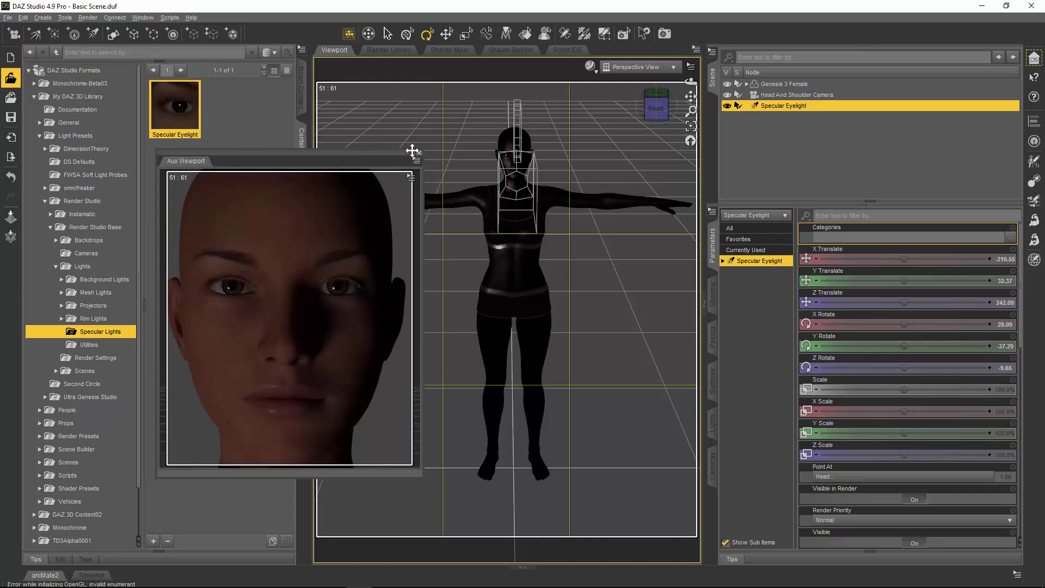
{"action": "left_click", "coordinate": [428, 37]}
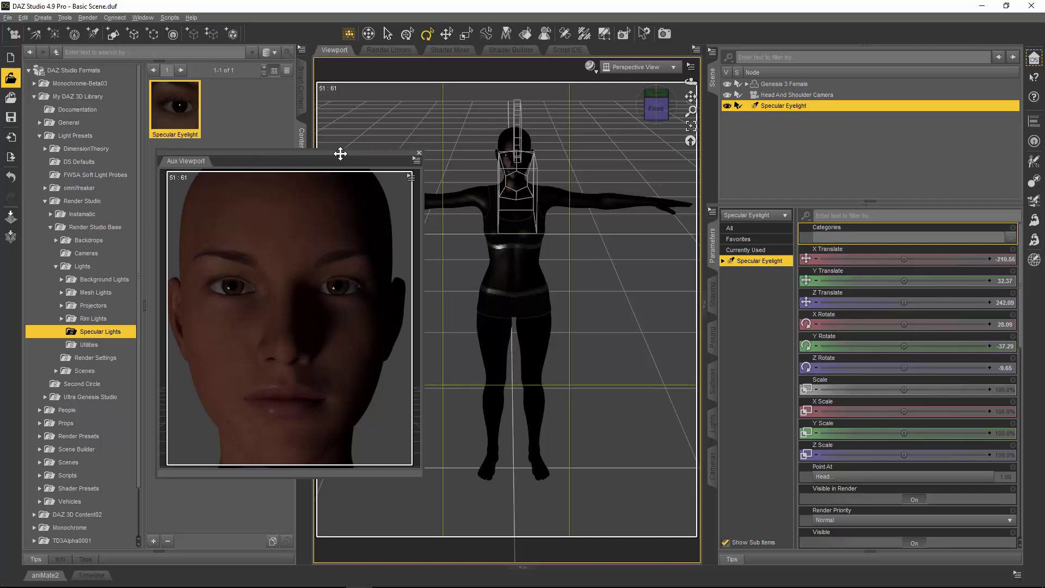
{"action": "left_click", "coordinate": [418, 153]}
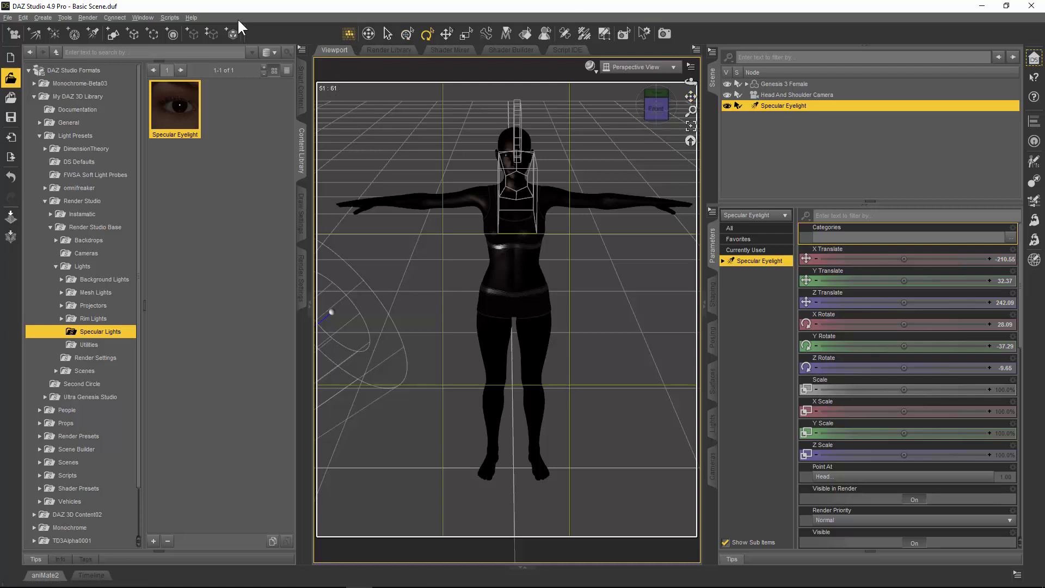
Step: Bring back the Aux Viewport pane and view the face through the Head And Shoulder Camera
{"action": "left_click", "coordinate": [146, 17]}
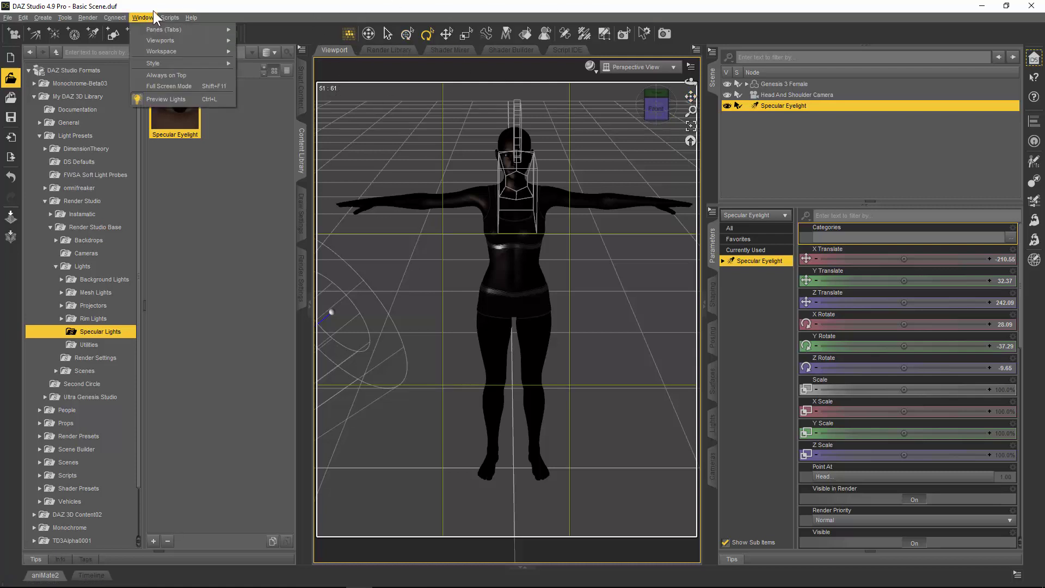
{"action": "mouse_move", "coordinate": [156, 31]}
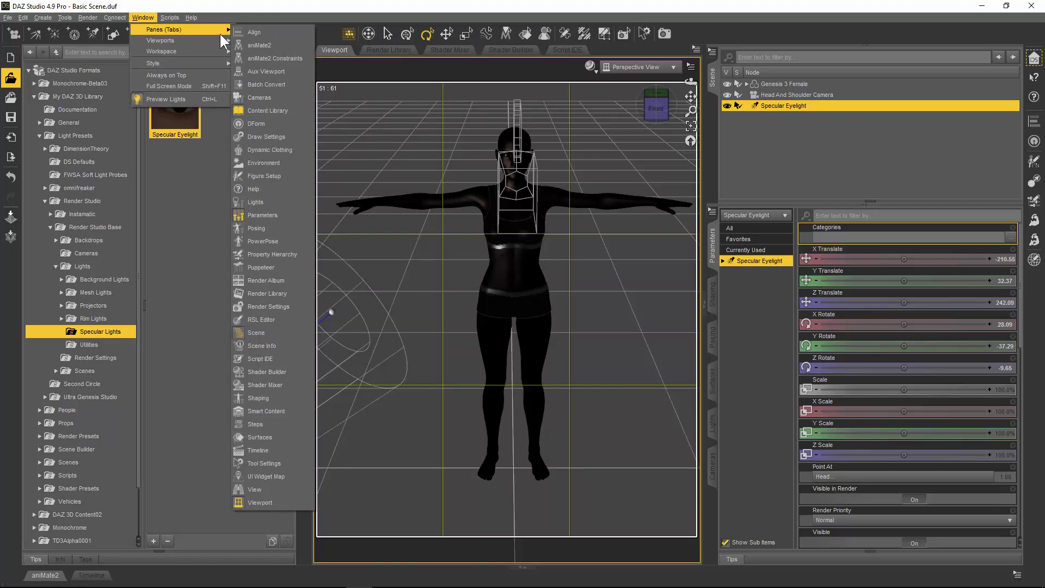
{"action": "left_click", "coordinate": [273, 71]}
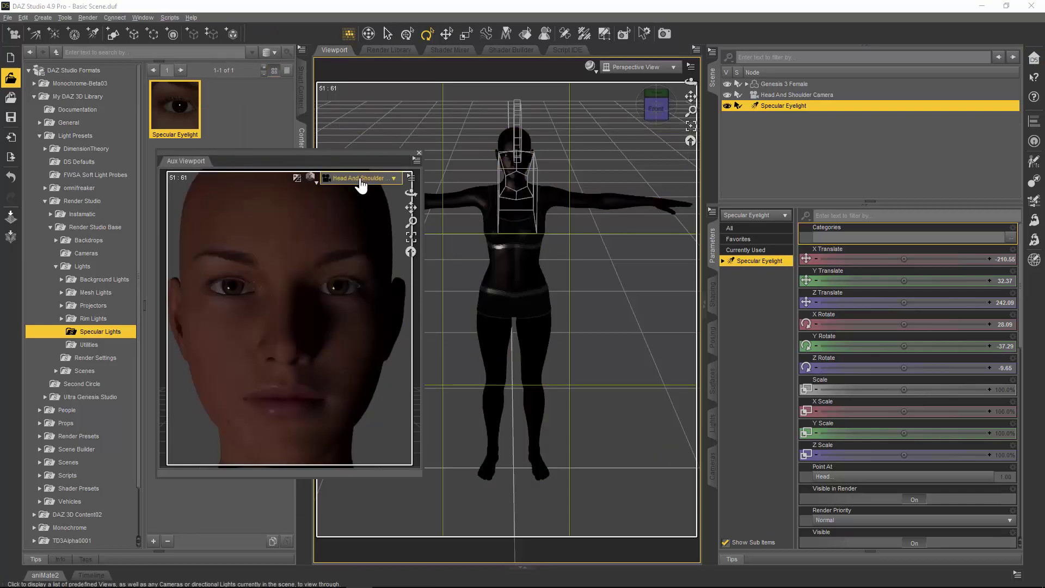
{"action": "left_click", "coordinate": [354, 178]}
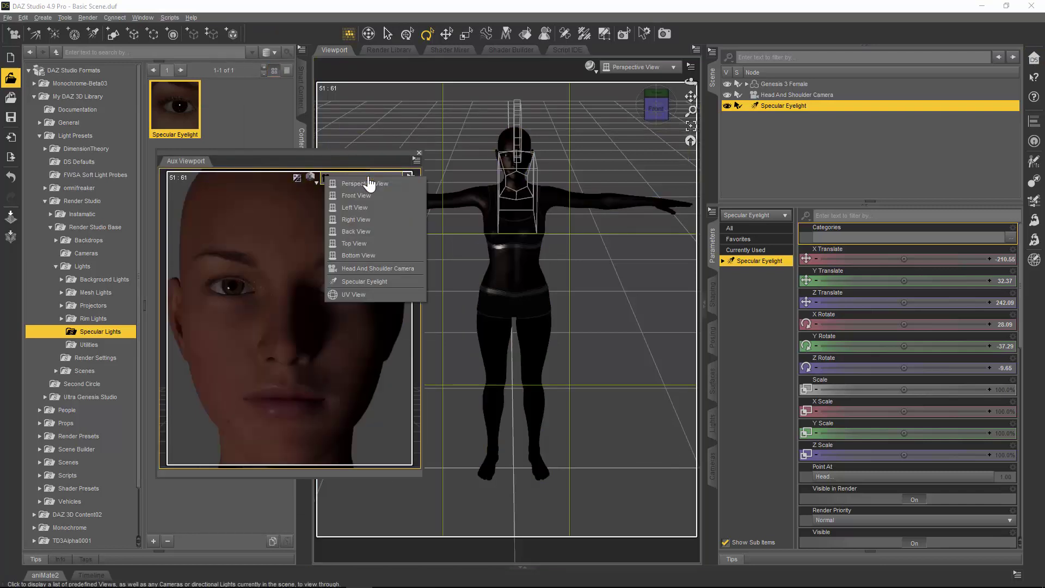
{"action": "left_click", "coordinate": [368, 268]}
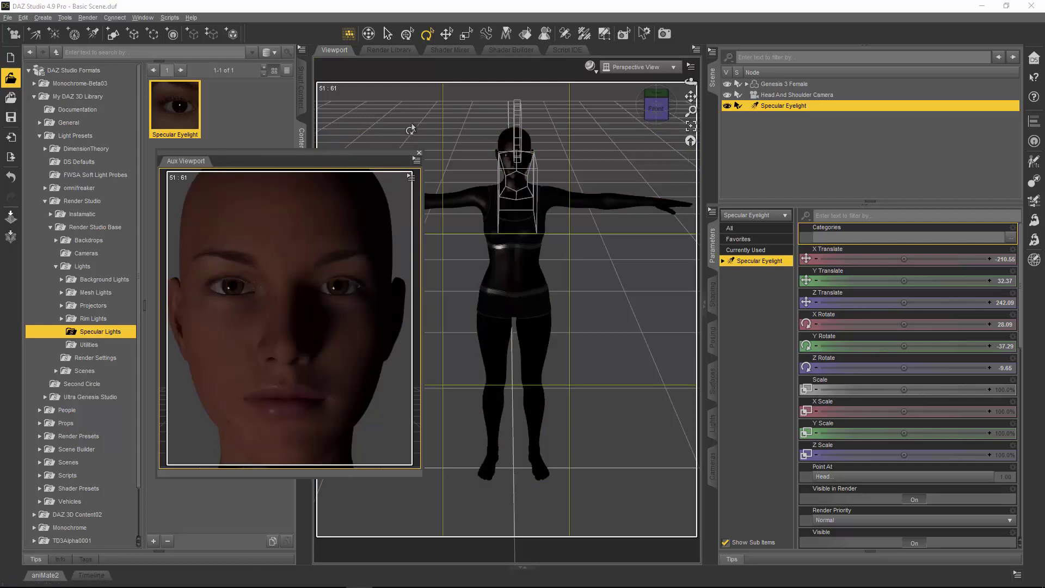
{"action": "left_click", "coordinate": [312, 178]}
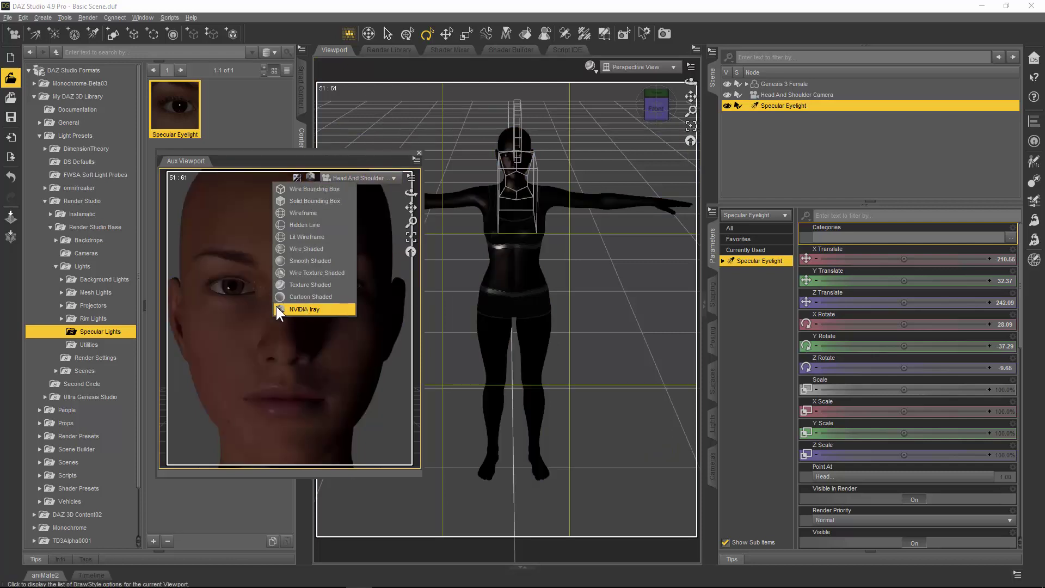
Step: Set the aux view's draw style to NVIDIA Iray, place it over the main viewport, and show Draw Settings
{"action": "left_click", "coordinate": [329, 310]}
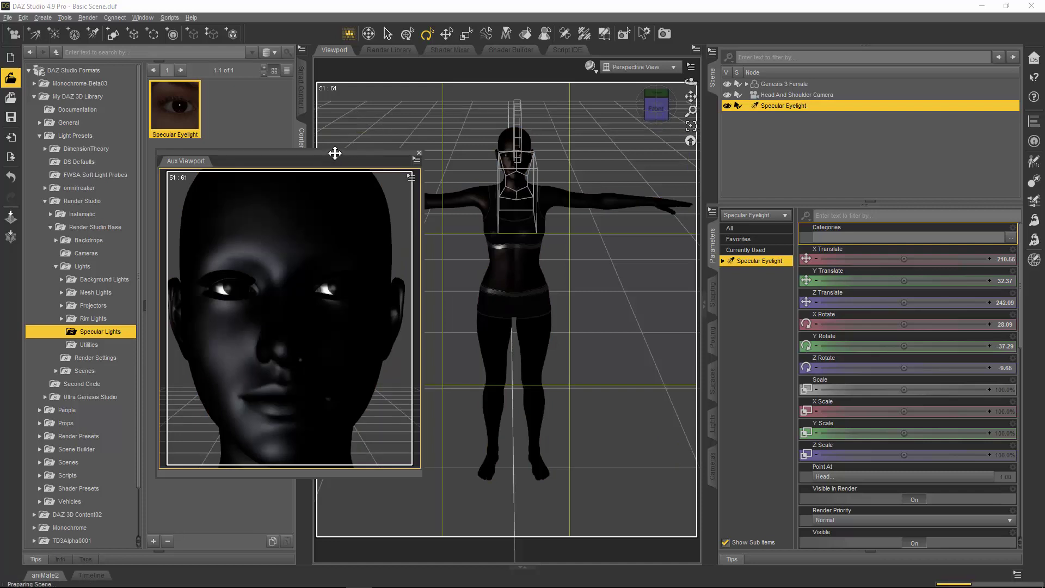
{"action": "left_click_drag", "start_coordinate": [334, 153], "coordinate": [524, 127]}
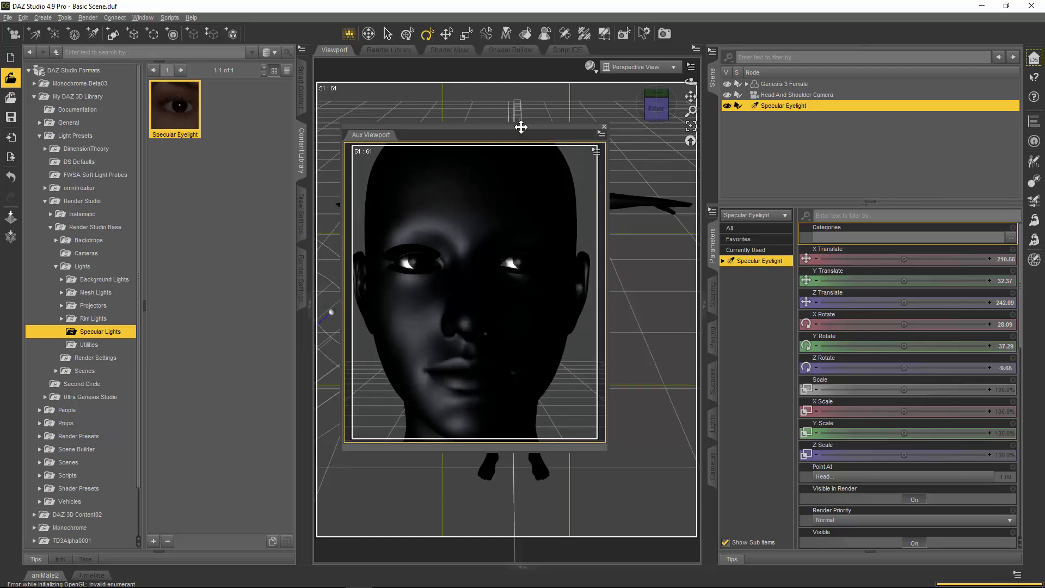
{"action": "left_click", "coordinate": [303, 217]}
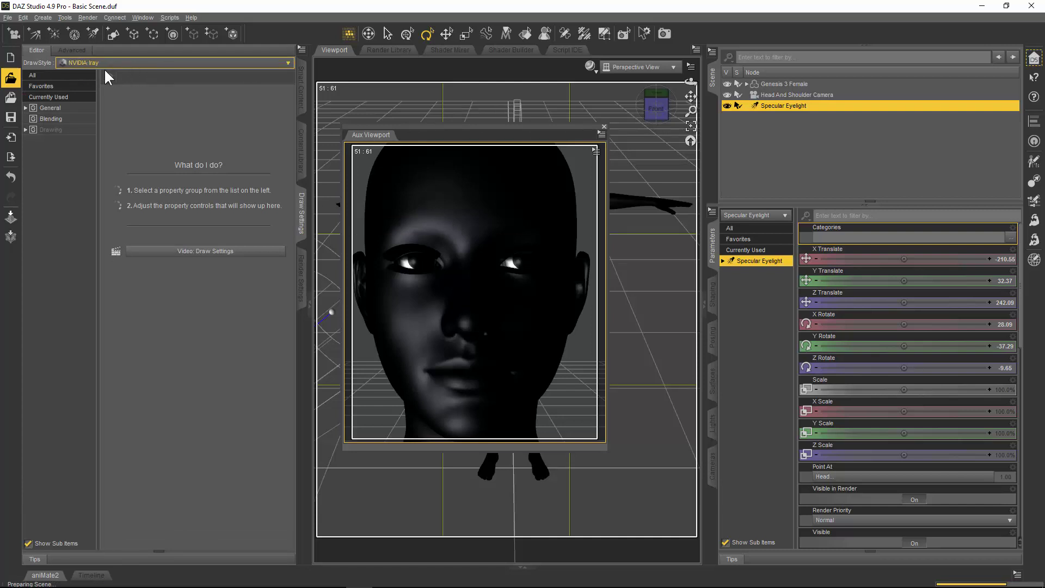
Step: Under Blending draw settings, try Photoreal Preview Mode, then set it back to Interactive
{"action": "left_click", "coordinate": [65, 121]}
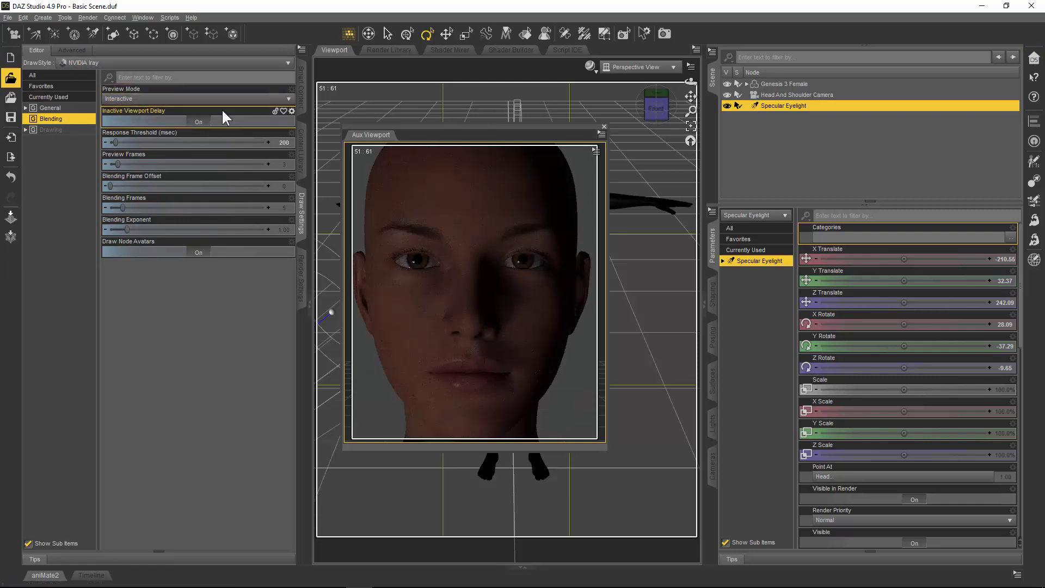
{"action": "left_click", "coordinate": [287, 101]}
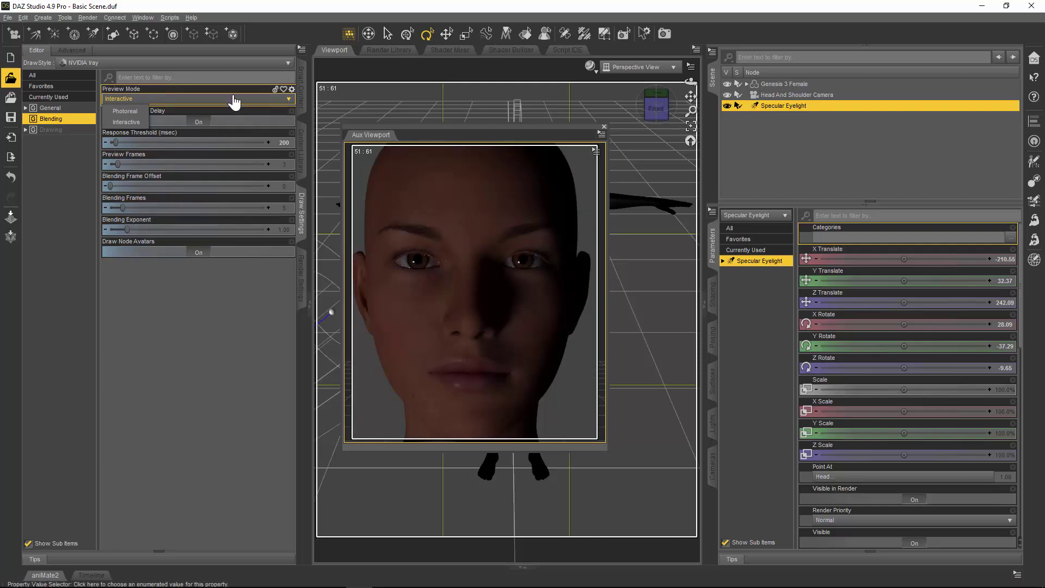
{"action": "left_click", "coordinate": [132, 111]}
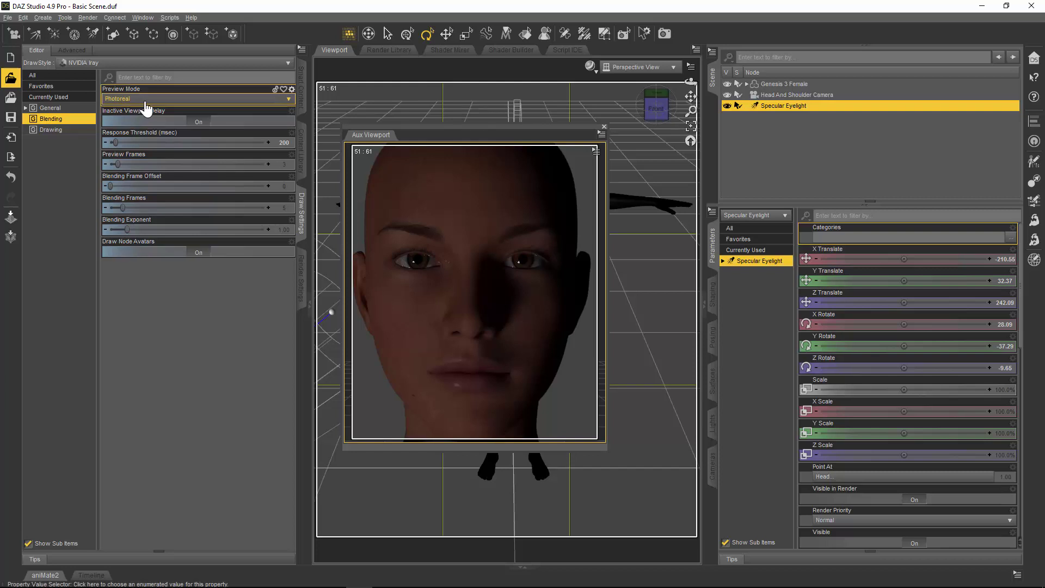
{"action": "left_click", "coordinate": [145, 102]}
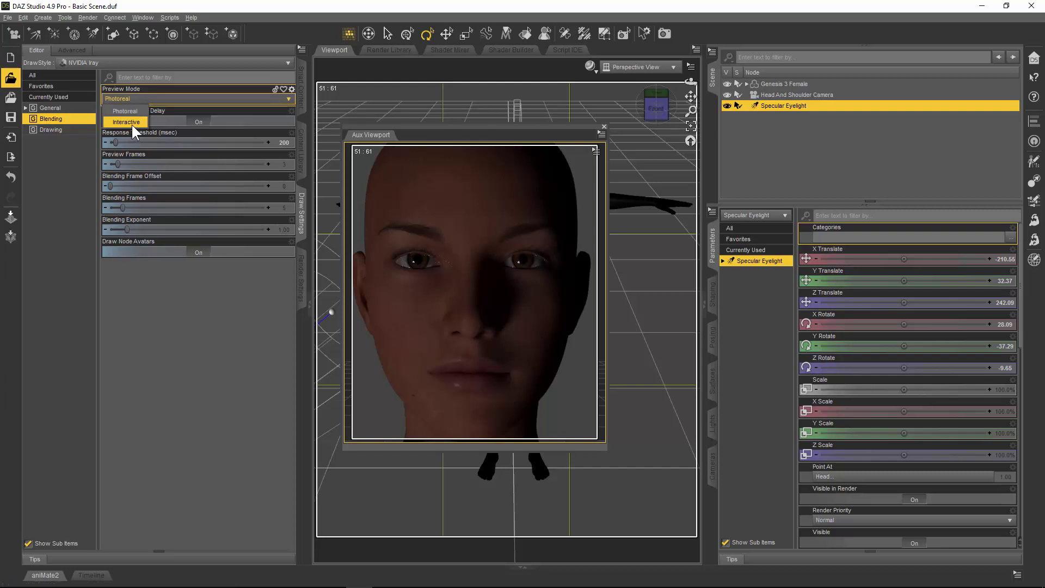
{"action": "left_click", "coordinate": [132, 122]}
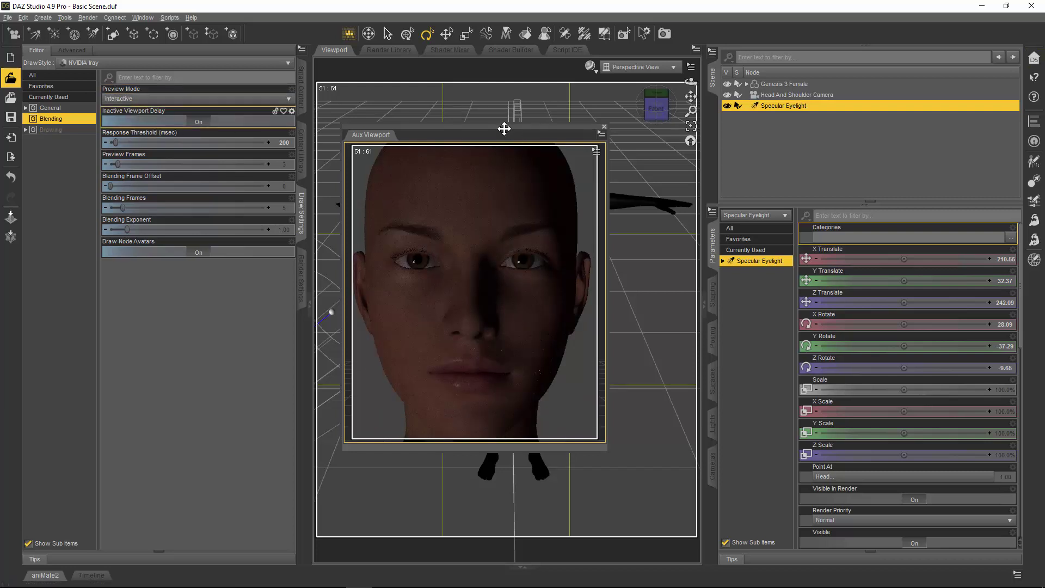
Step: Drag the Aux Viewport to the lower left, over the Draw Settings pane
{"action": "left_click_drag", "start_coordinate": [497, 131], "coordinate": [264, 202]}
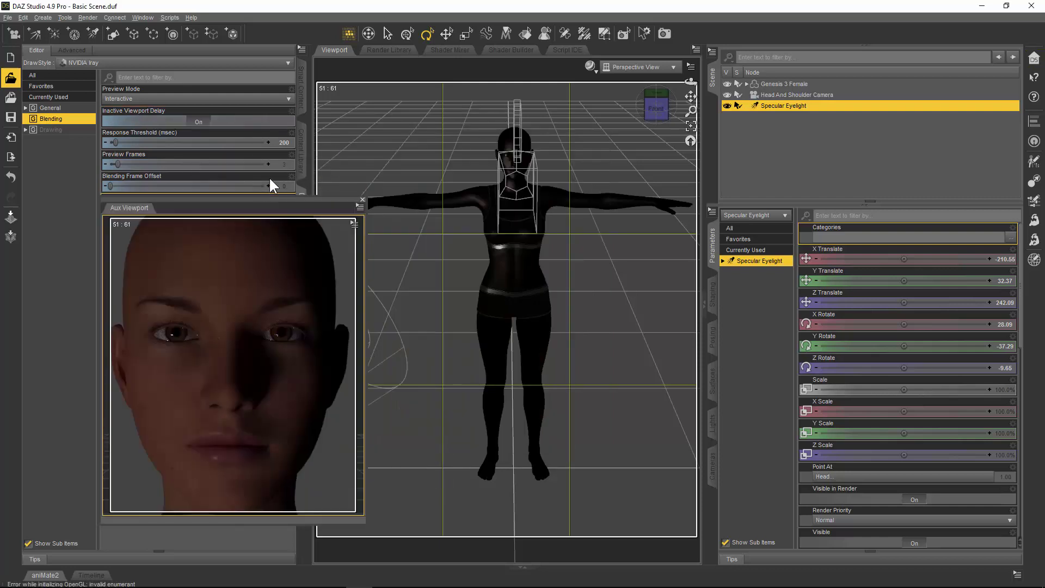